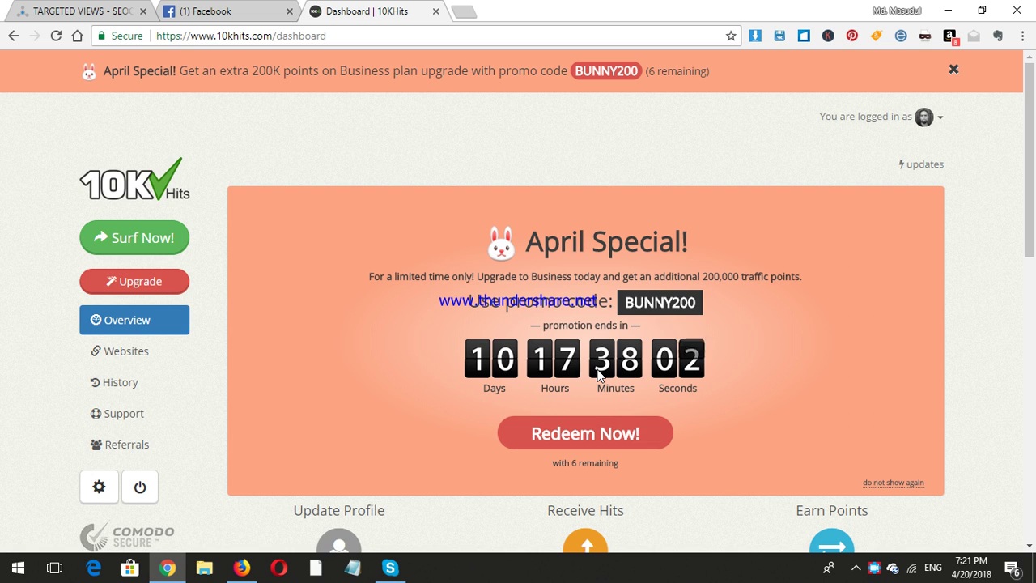
# - Check the screen recorder's status, then open the account dropdown on the 10KHits dashboard
pyautogui.click(874, 569)
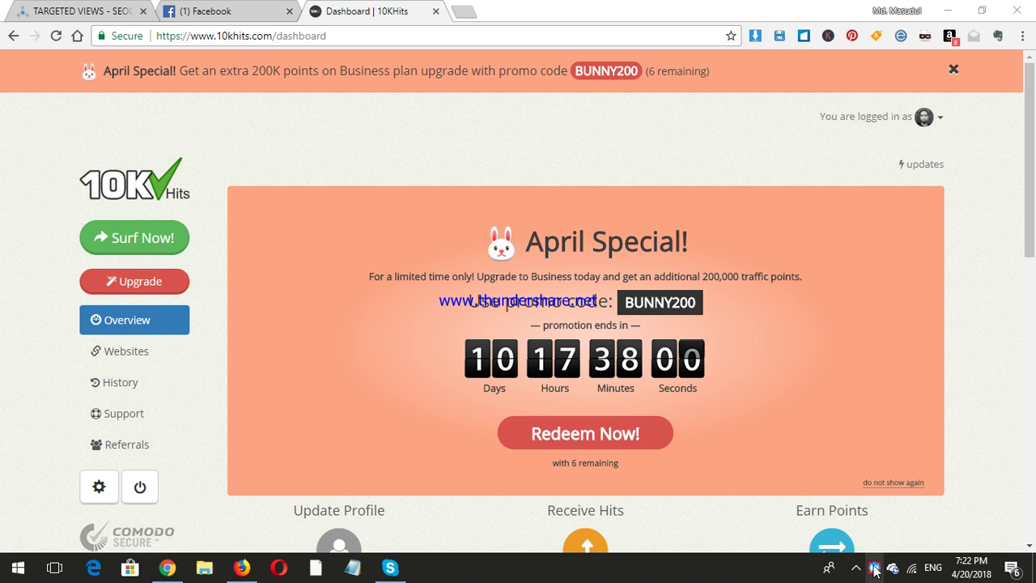
pyautogui.click(874, 569)
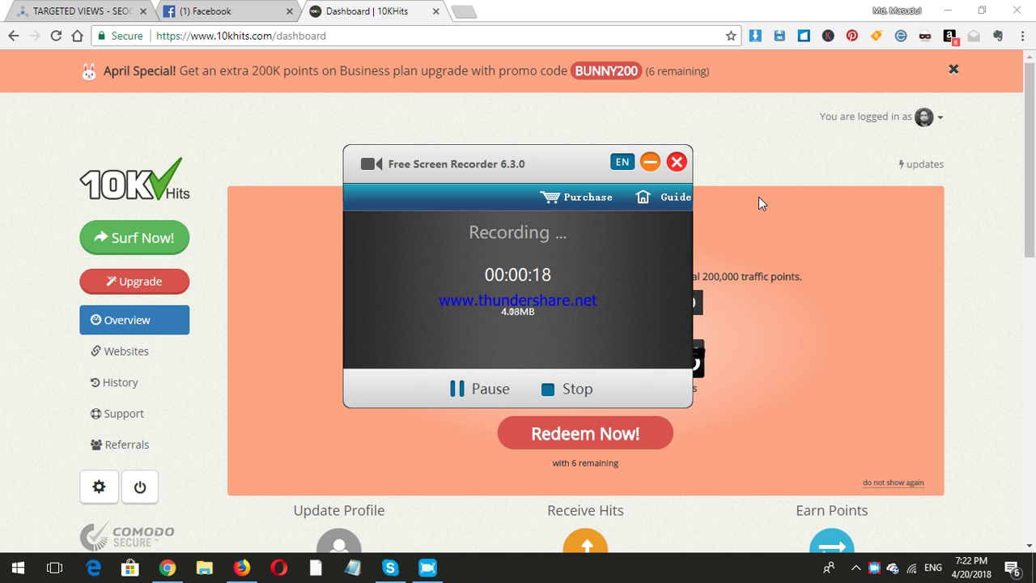
pyautogui.click(773, 156)
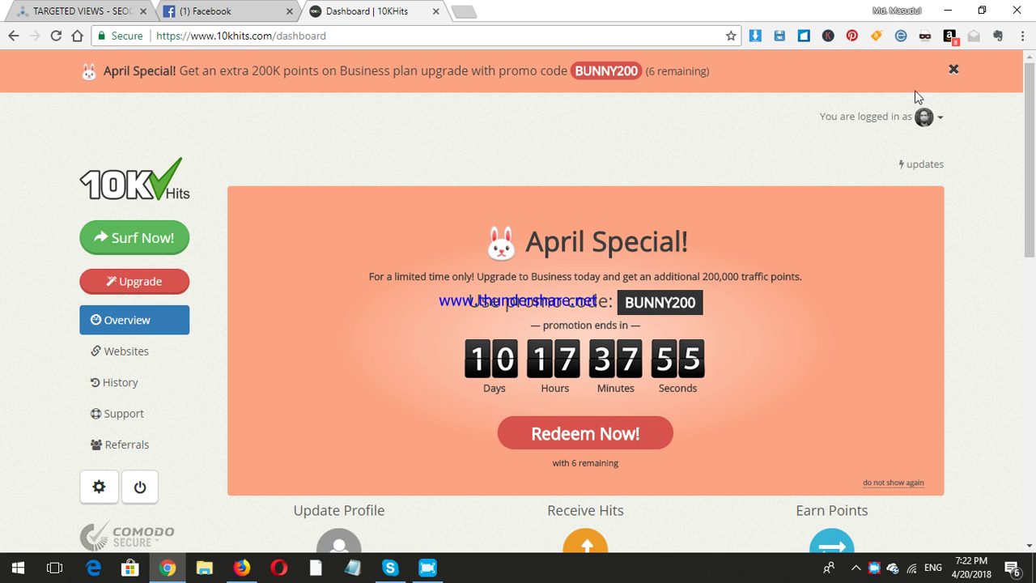
pyautogui.click(928, 119)
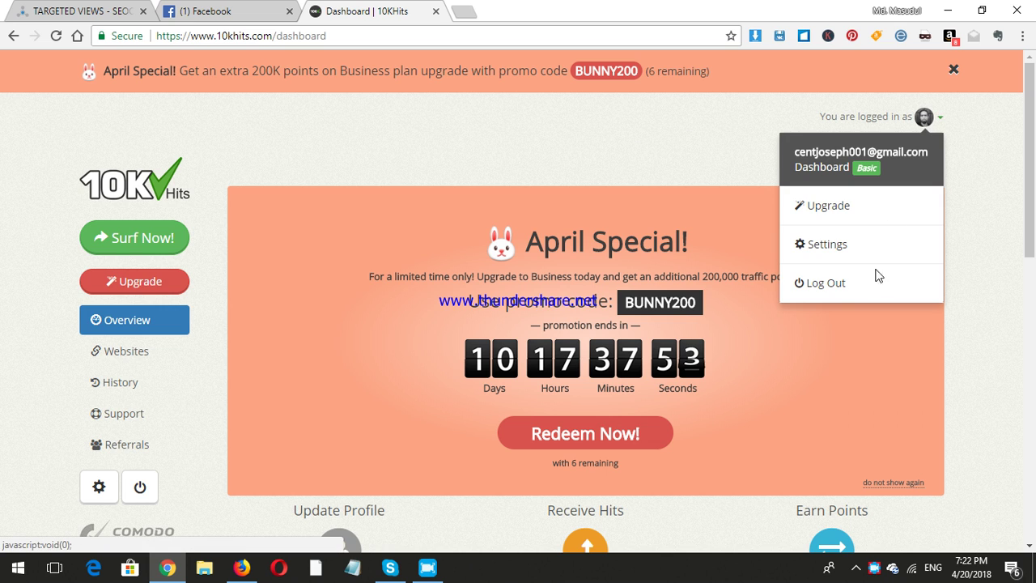
# - Log out of 10KHits and return from the Facebook tab to the sign-in page
pyautogui.click(841, 283)
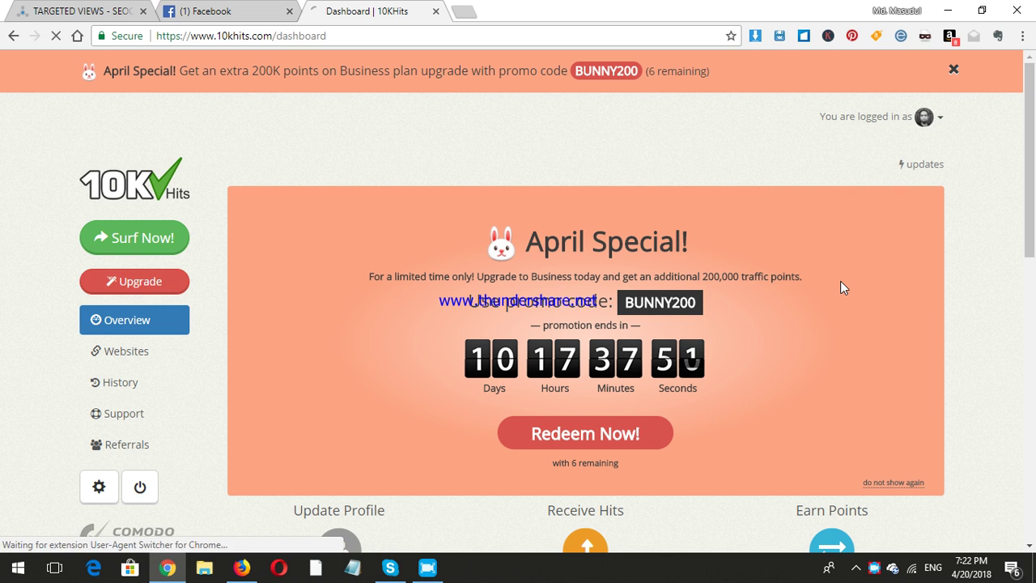
pyautogui.click(232, 8)
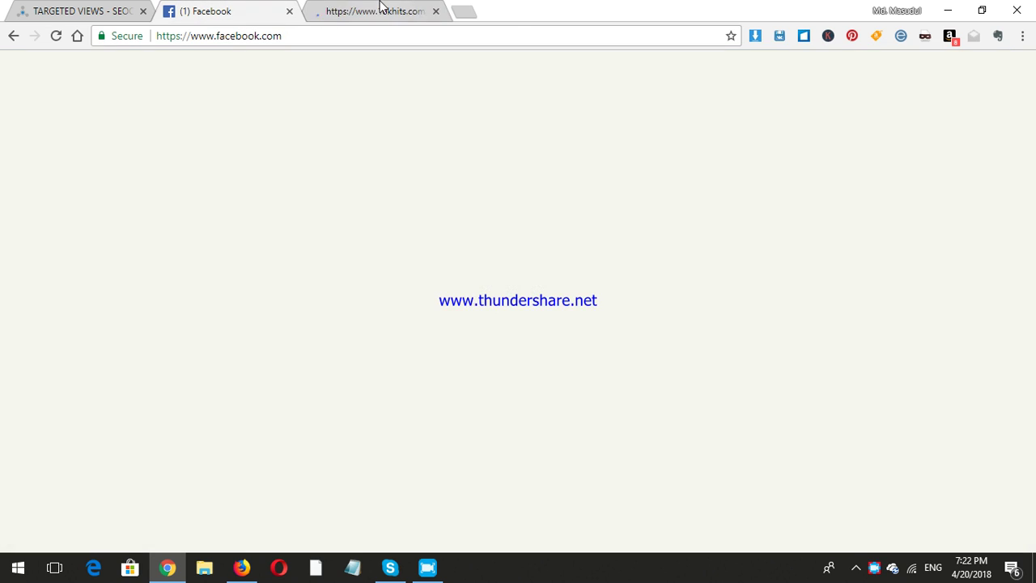
pyautogui.click(380, 8)
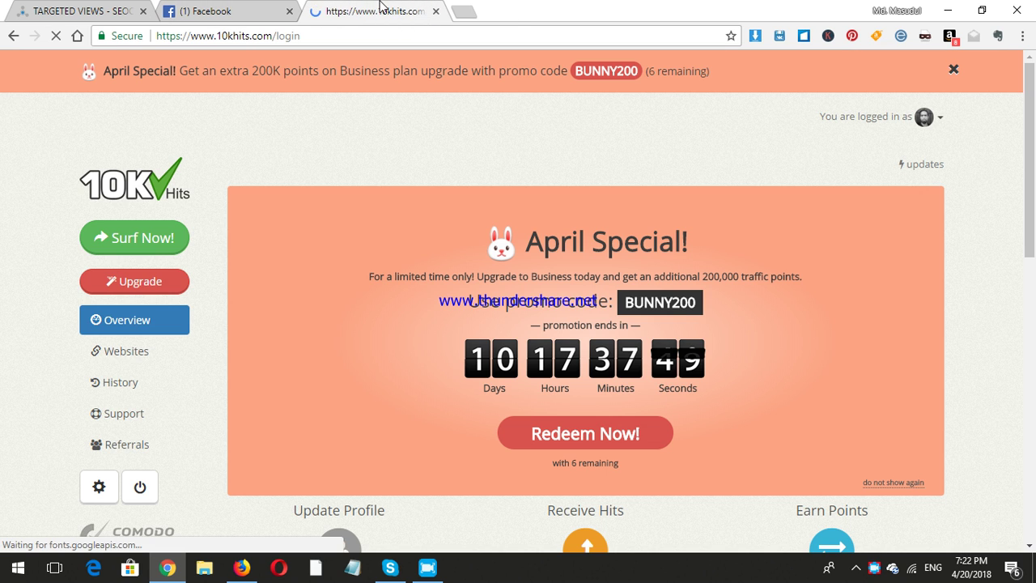
pyautogui.click(243, 10)
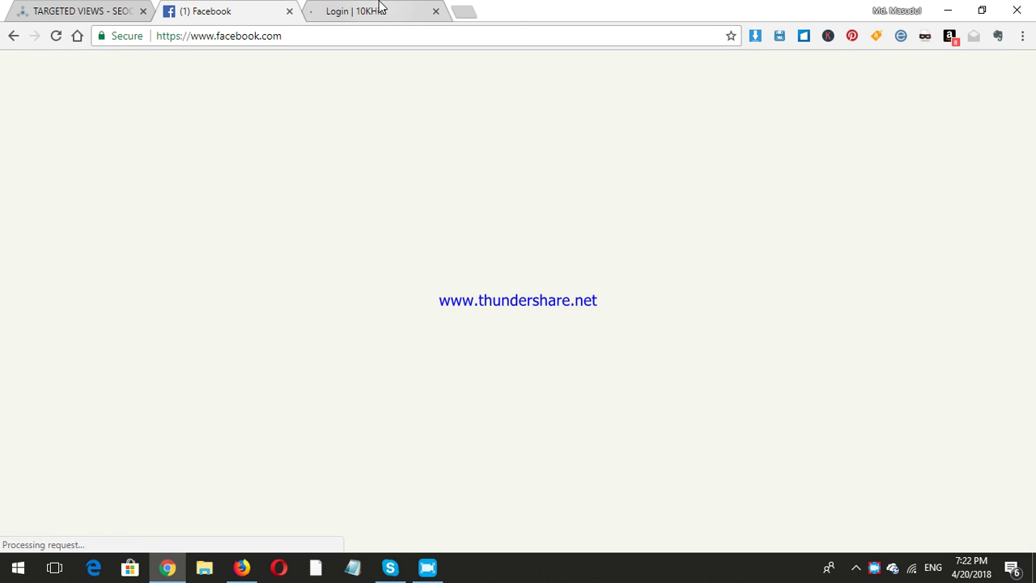
pyautogui.click(380, 8)
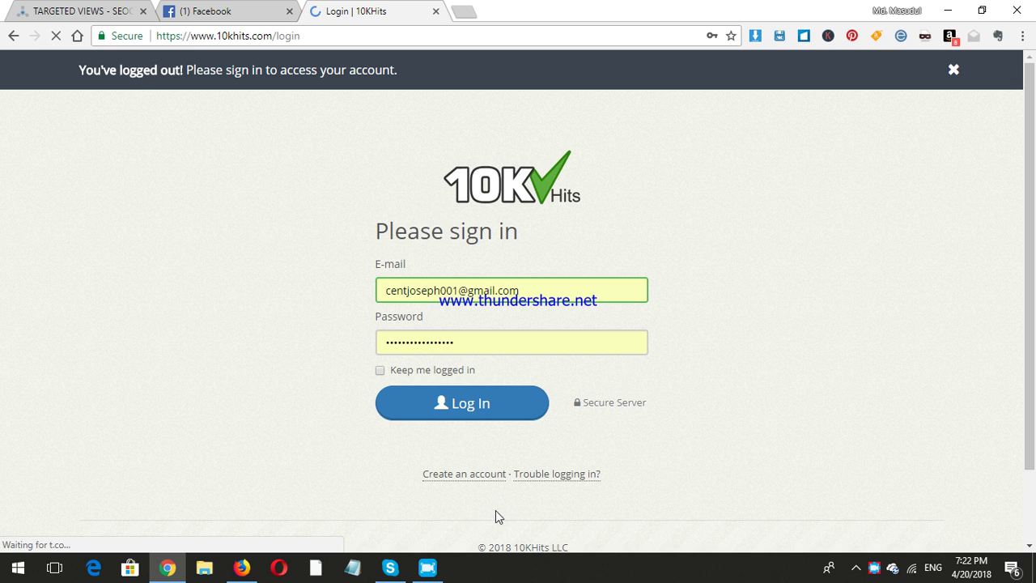
pyautogui.click(457, 476)
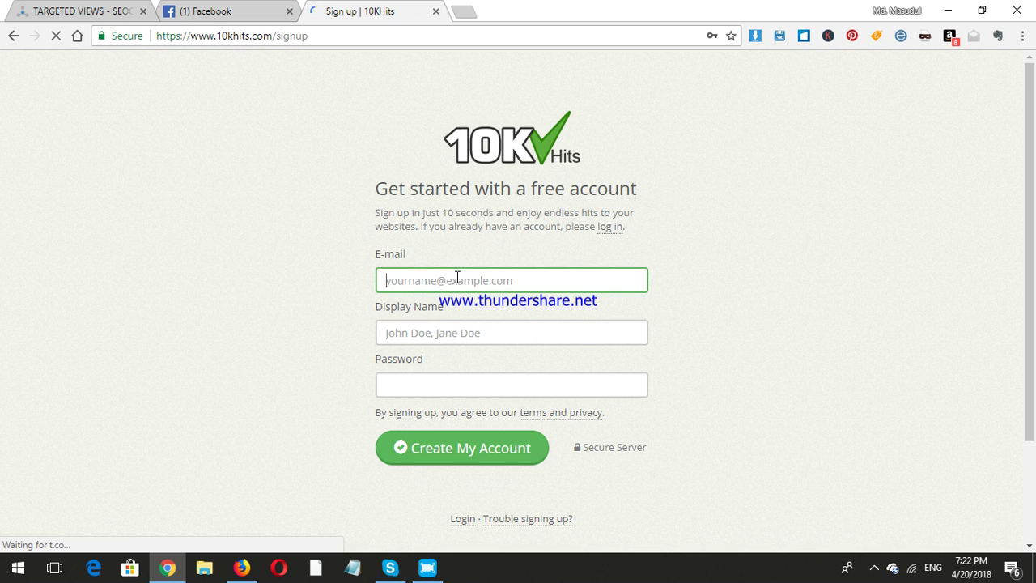
# - Enter 'ce' as the display name and leave the password field empty
pyautogui.click(435, 337)
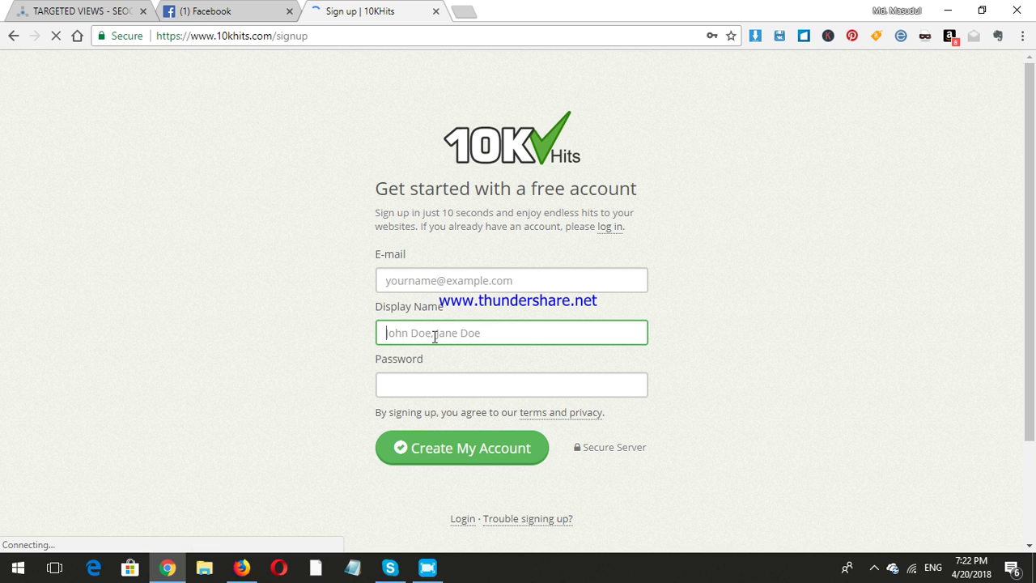
pyautogui.write('ce')
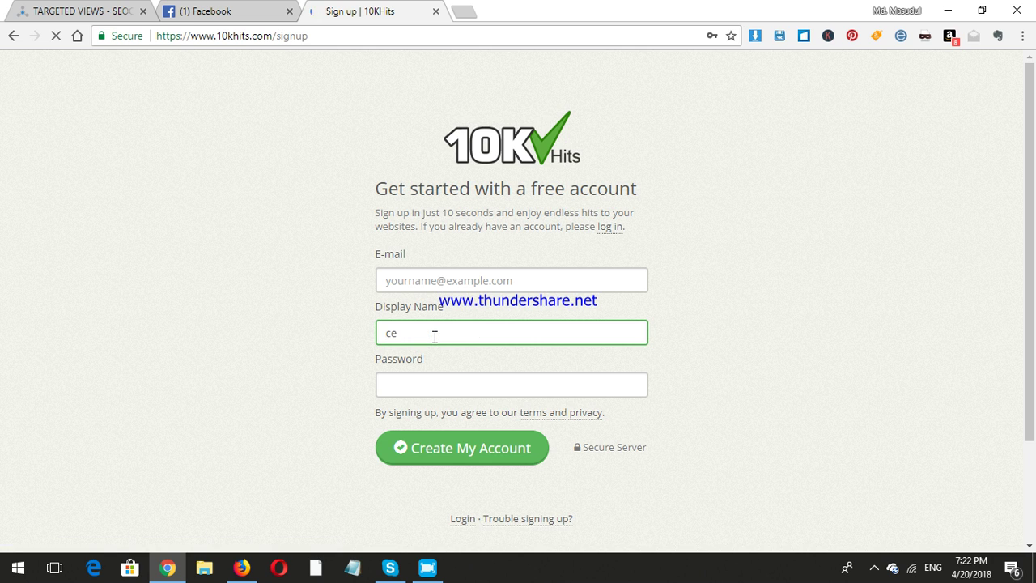
pyautogui.click(427, 383)
pyautogui.click(426, 384)
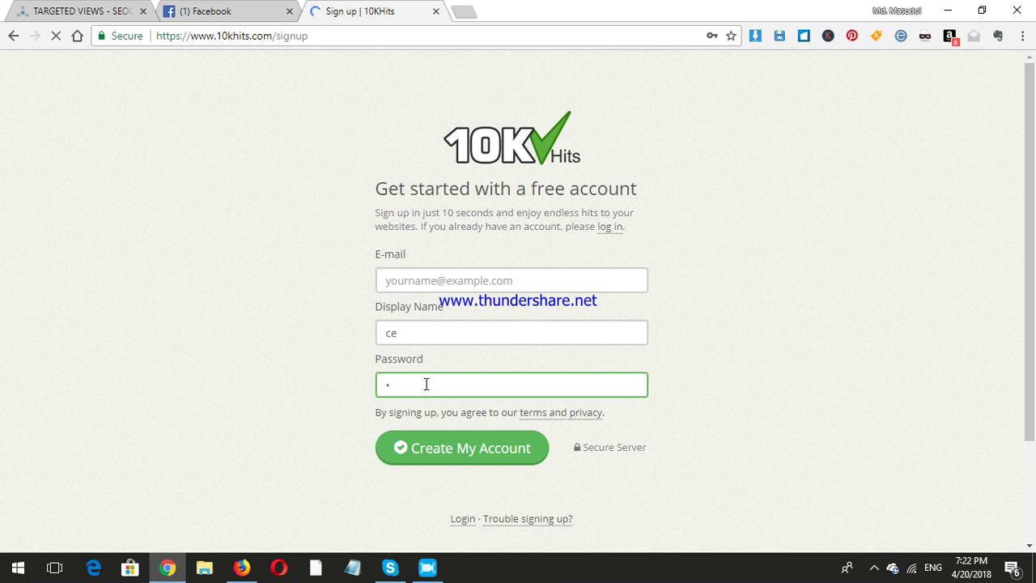
pyautogui.press('BackSpace')
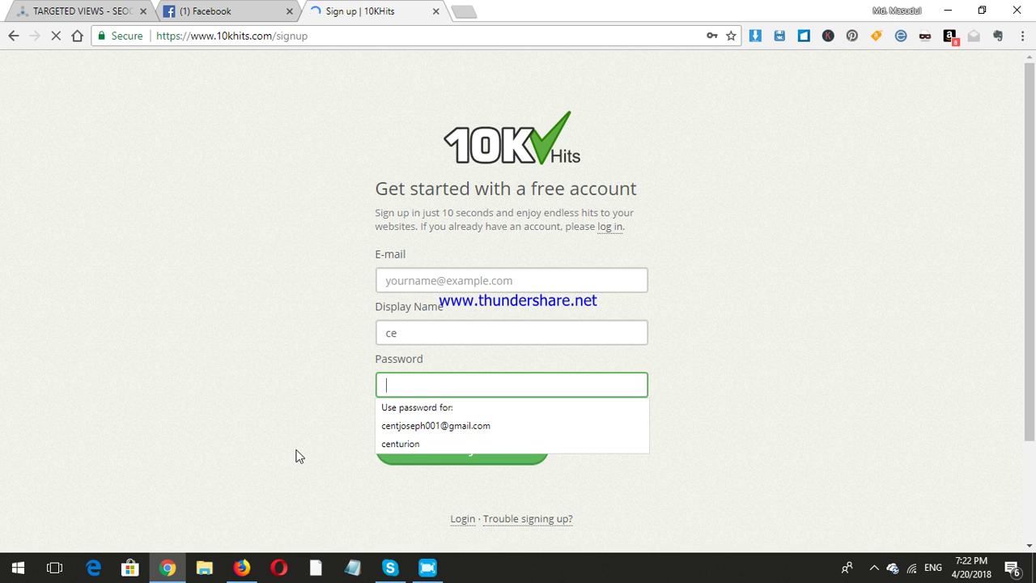
pyautogui.press('Escape')
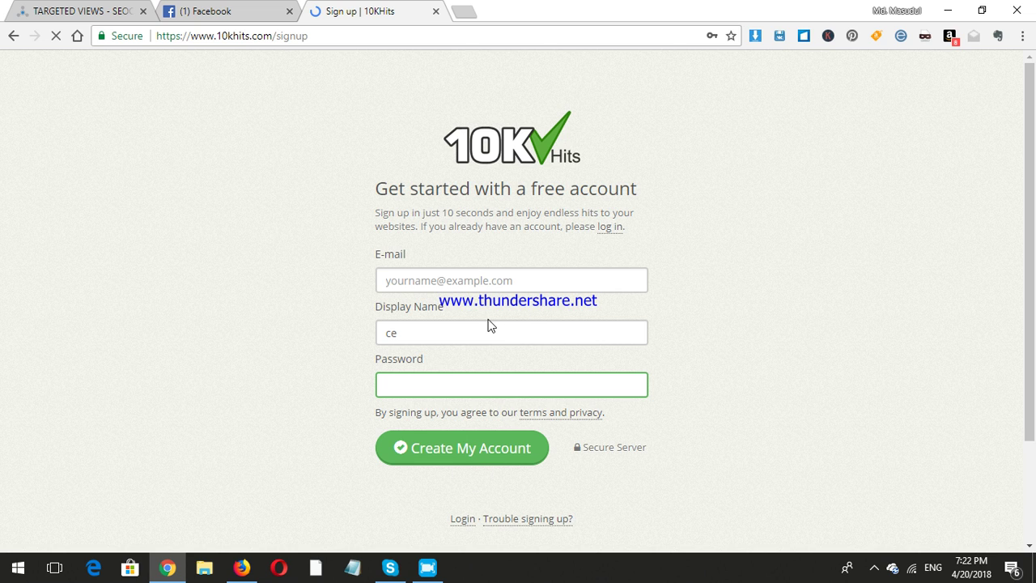
pyautogui.click(456, 520)
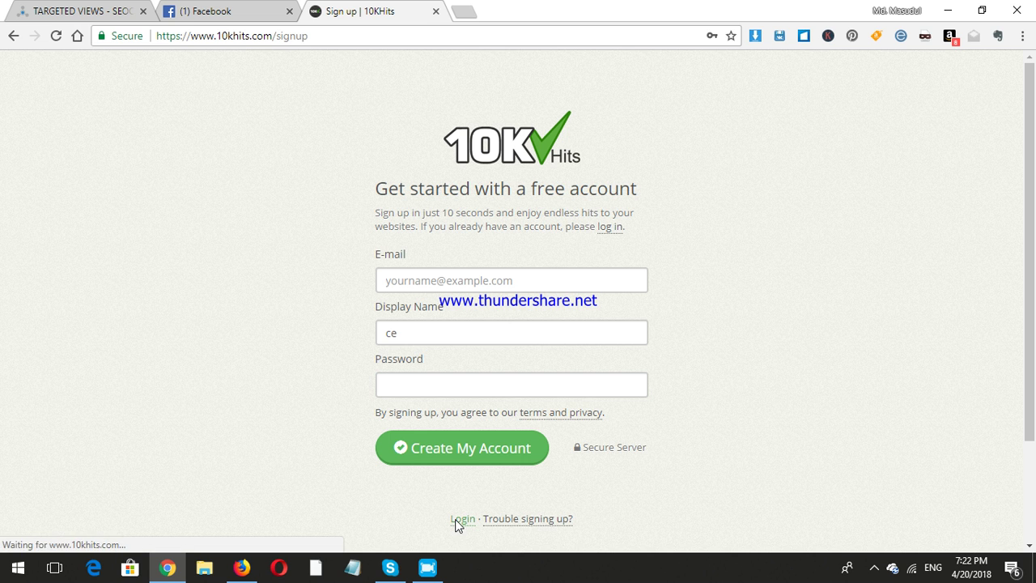
# - Sign back into 10KHits with 'Keep me logged in' ticked
pyautogui.click(226, 7)
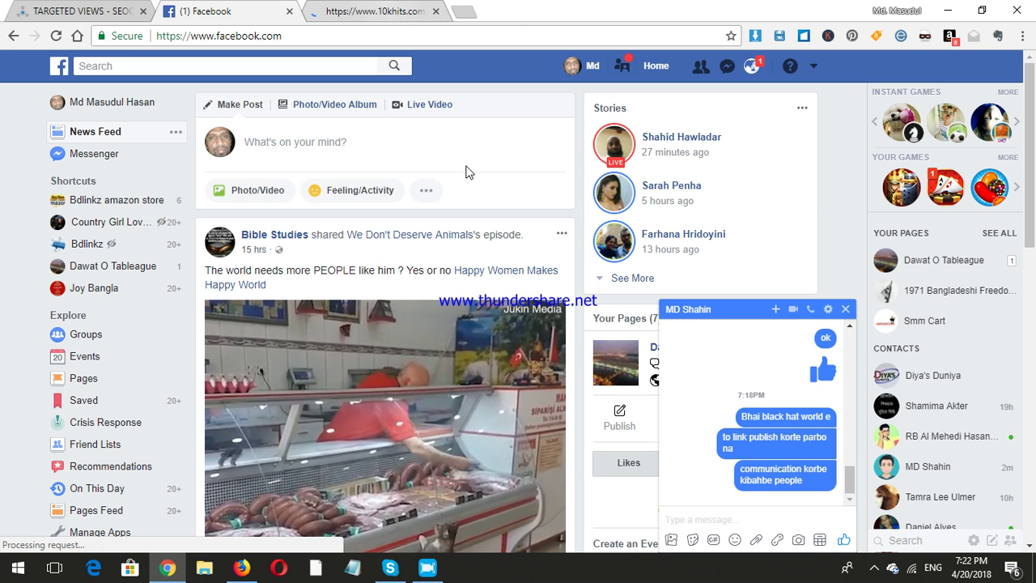
pyautogui.hotkey('ctrl', 'Tab')
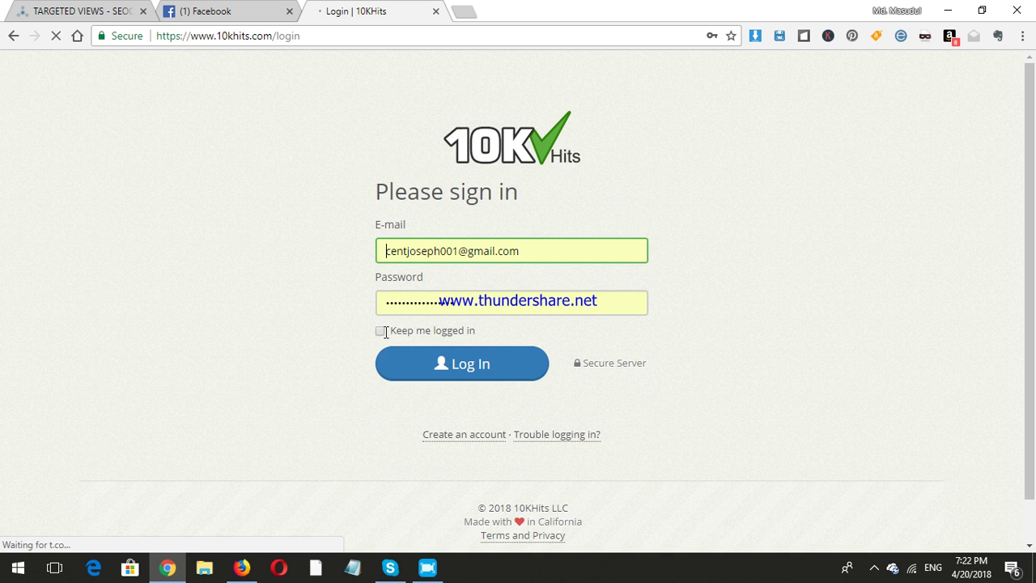
pyautogui.click(380, 331)
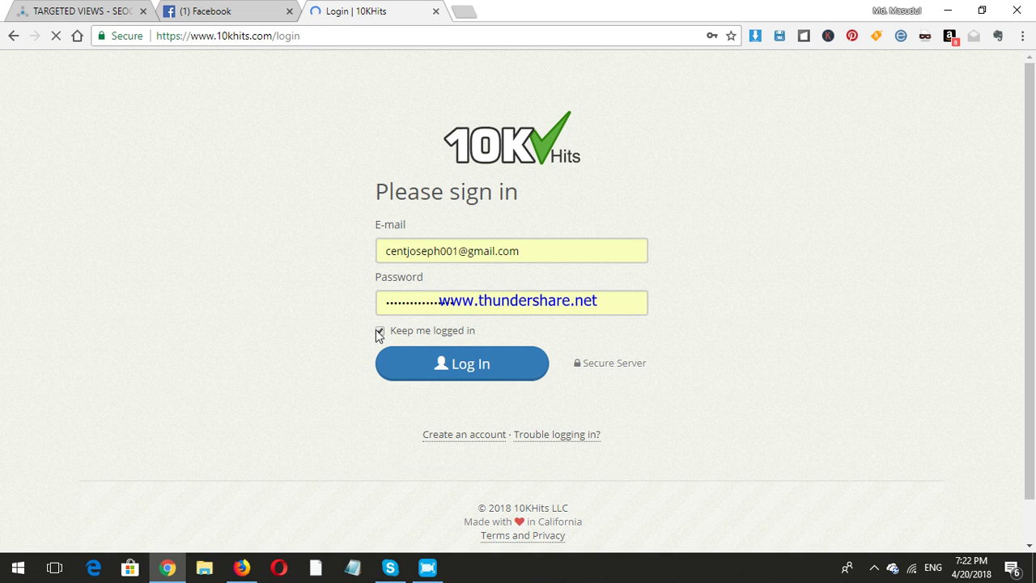
pyautogui.click(446, 369)
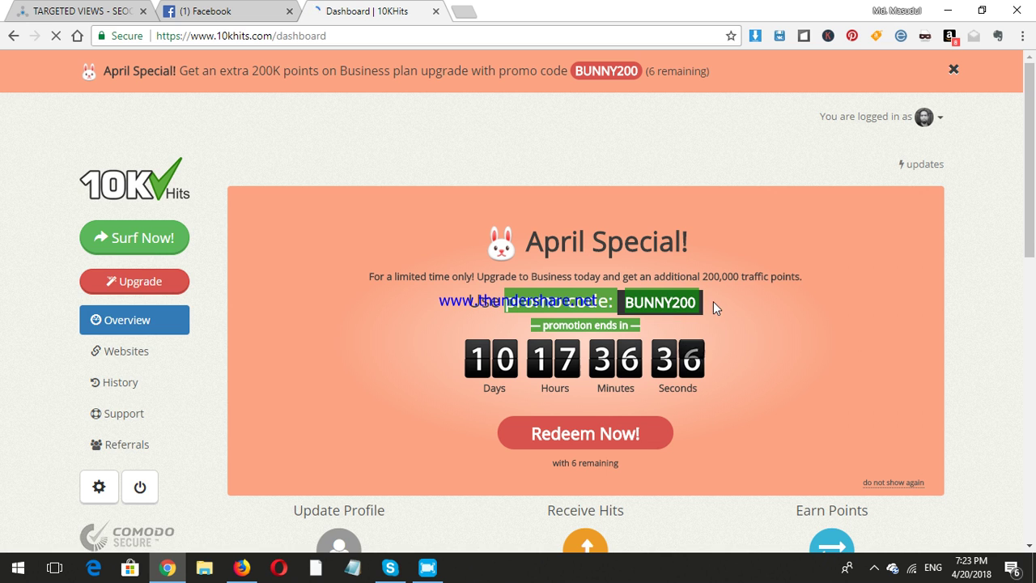
# - Scroll to the Basic plan and 22.40-point account summary, then go to Websites
pyautogui.scroll(-2, 566, 284)
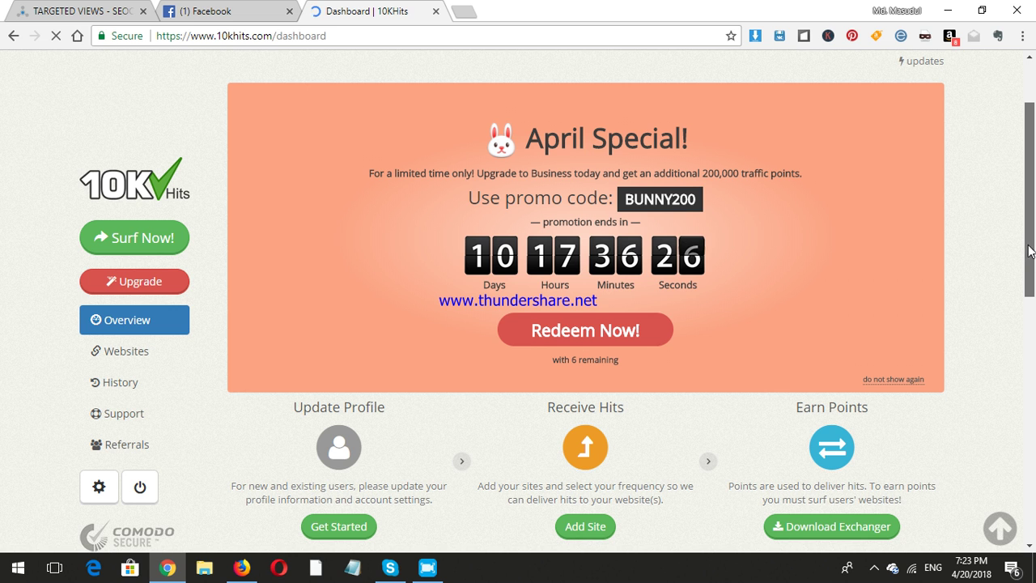
pyautogui.moveTo(1033, 244); pyautogui.dragTo(1033, 348)
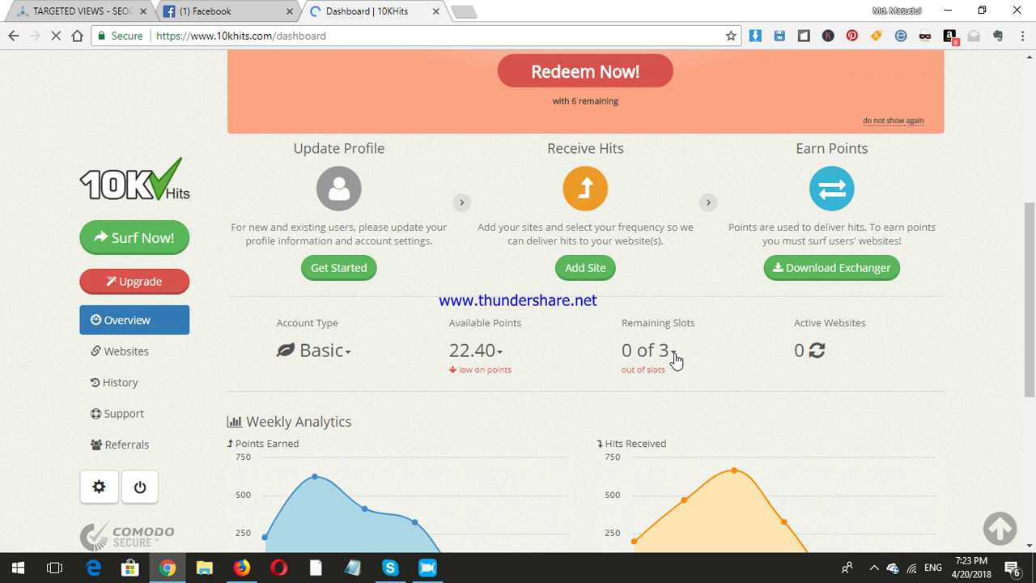
pyautogui.click(100, 354)
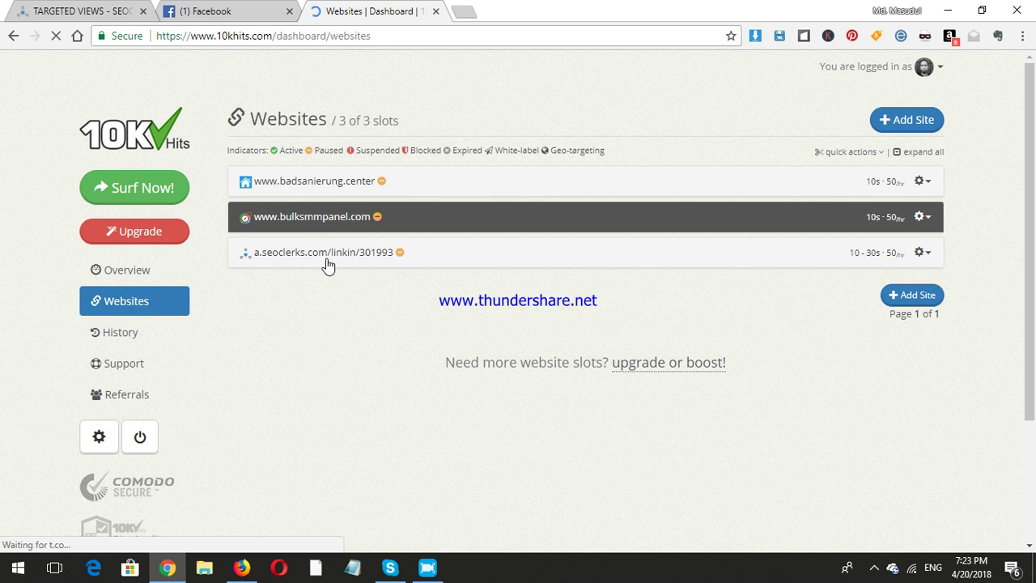
pyautogui.click(323, 197)
pyautogui.click(322, 220)
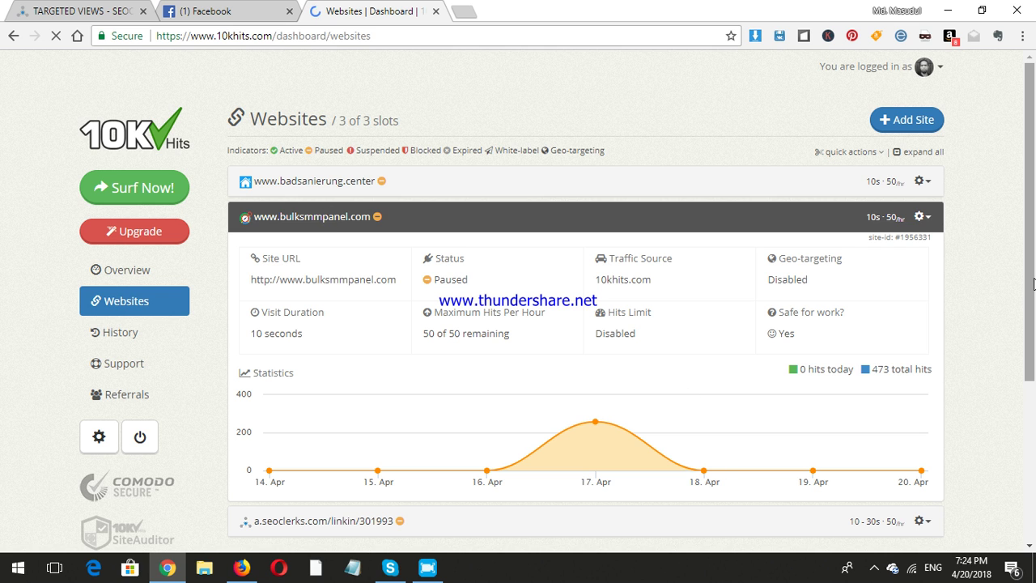
pyautogui.scroll(-1, 1033, 322)
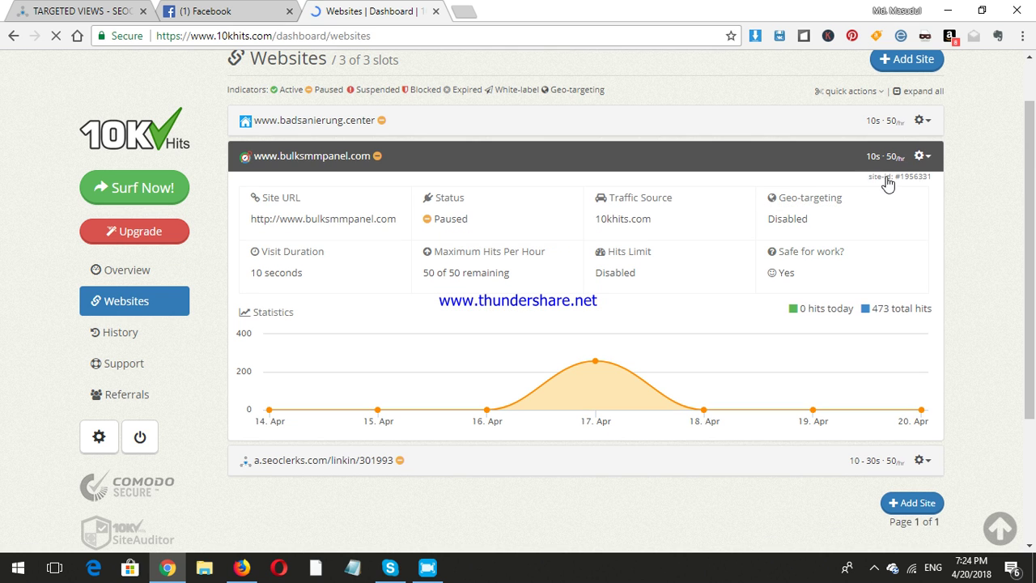
pyautogui.click(409, 215)
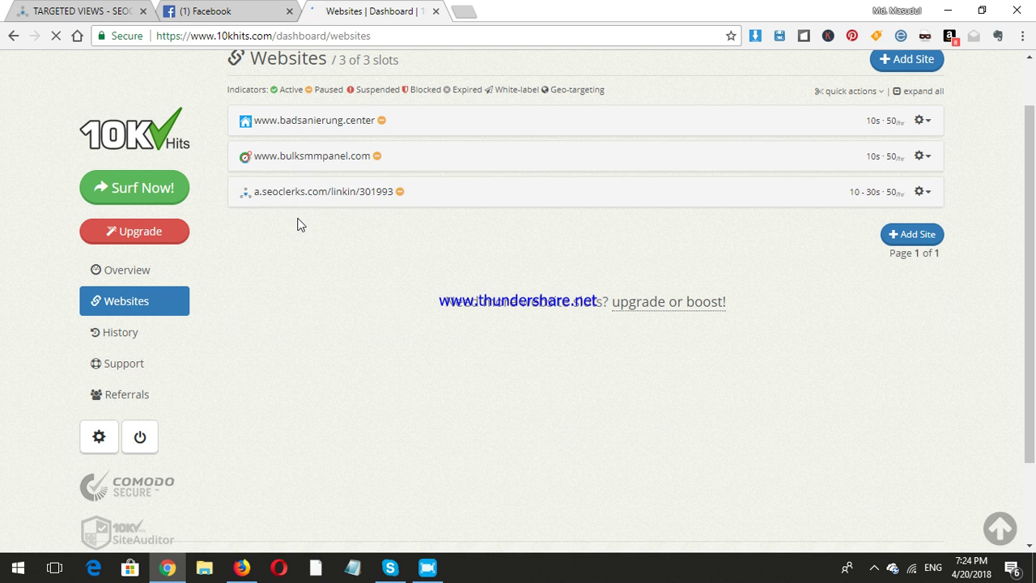
pyautogui.click(314, 169)
pyautogui.click(377, 161)
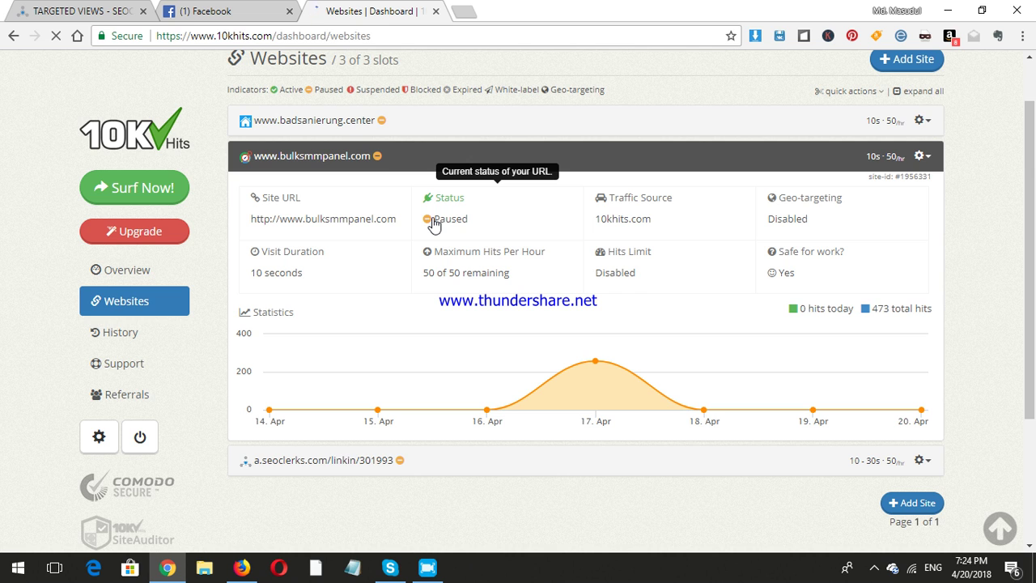
# - Resume bulksmmpanel.com from its gear menu and re-expand its details
pyautogui.click(923, 157)
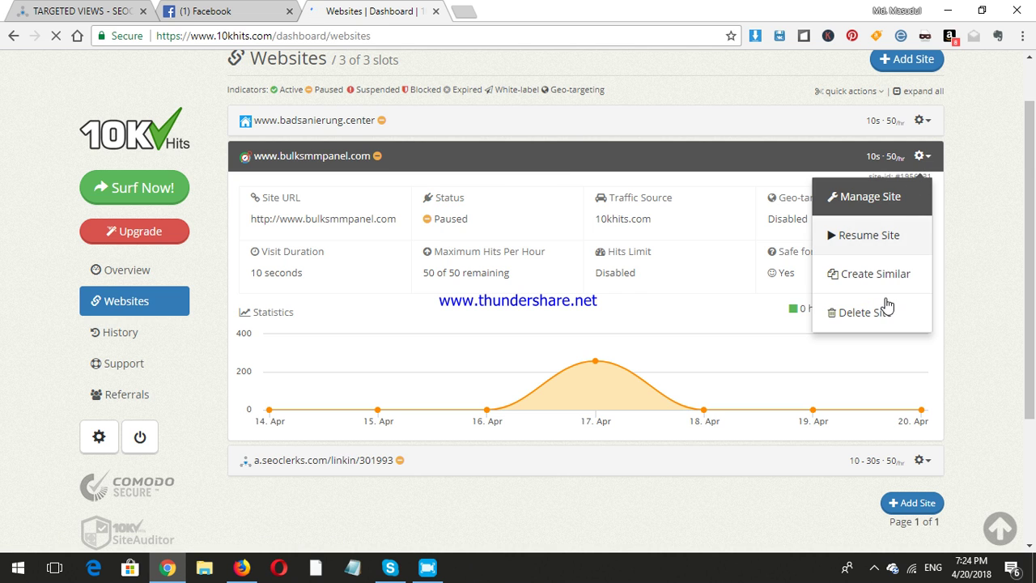
pyautogui.click(869, 235)
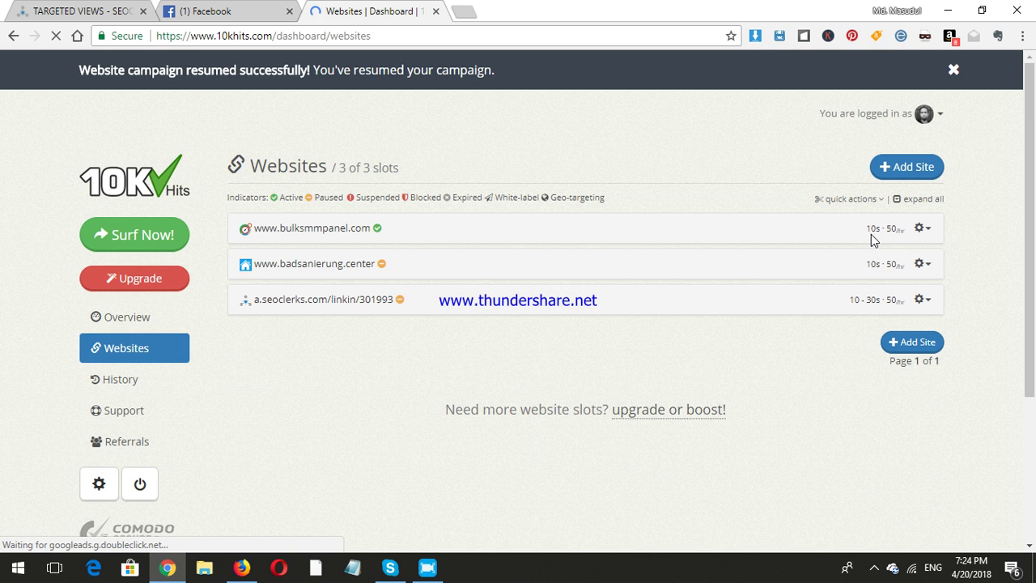
pyautogui.click(377, 235)
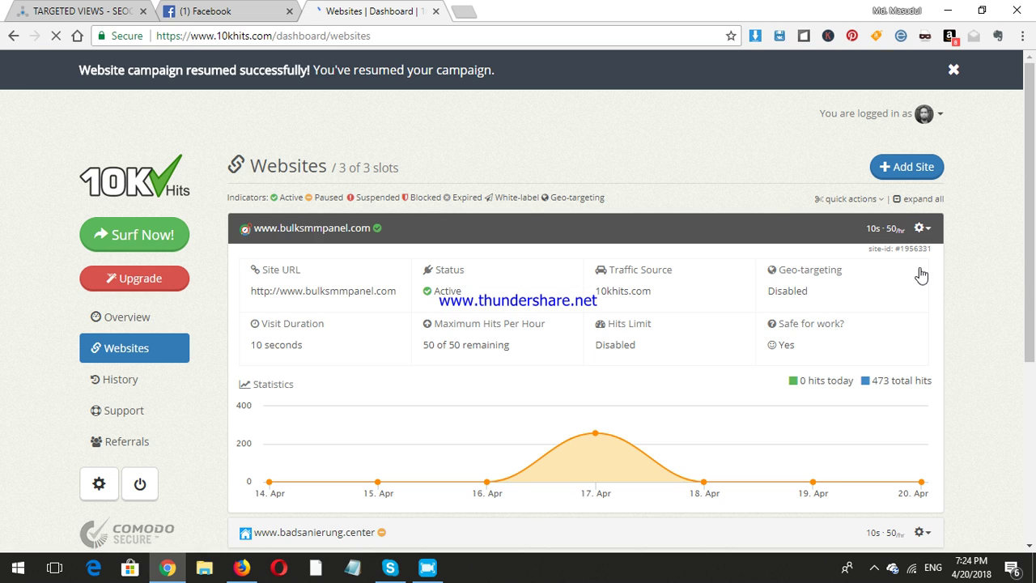
# - Review the daily hit counts on the bulksmmpanel.com statistics chart
pyautogui.scroll(-1, 1034, 291)
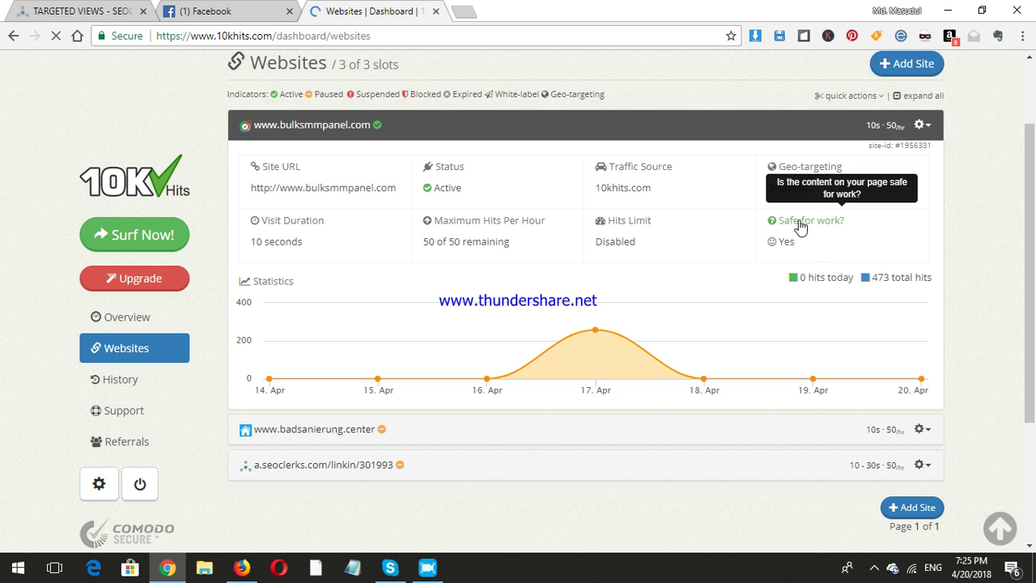
pyautogui.moveTo(270, 374)
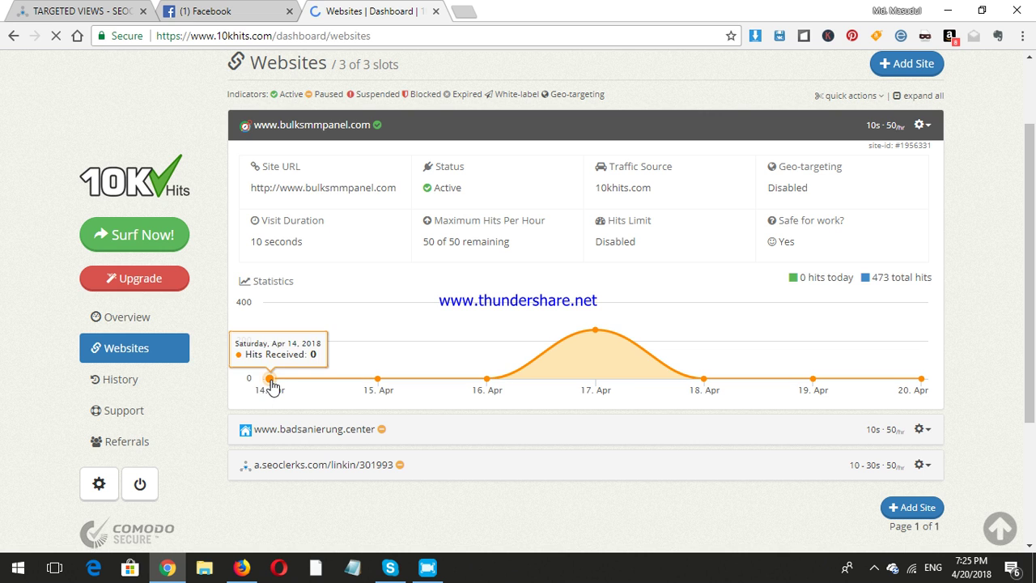
pyautogui.moveTo(397, 374)
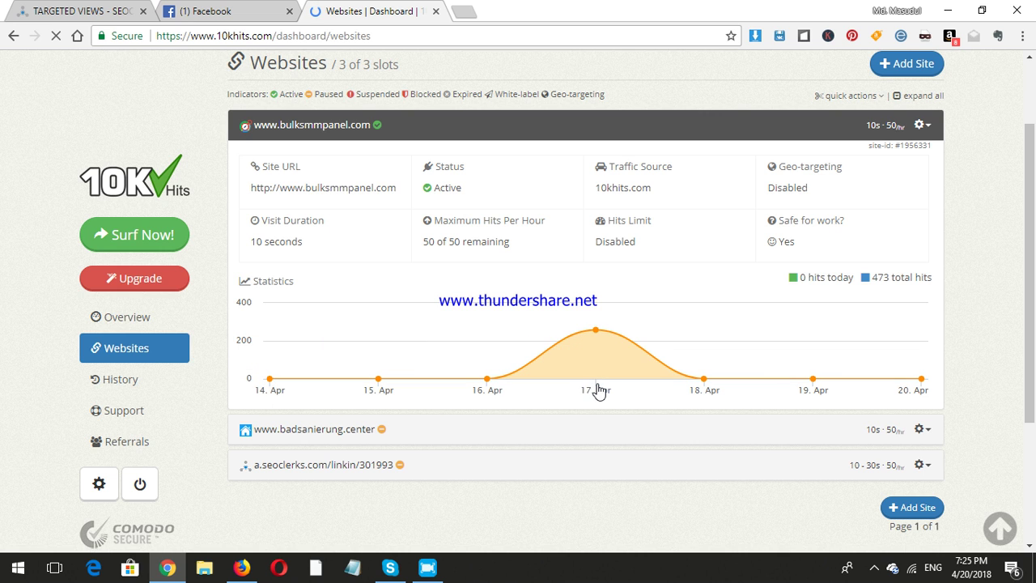
pyautogui.moveTo(489, 384)
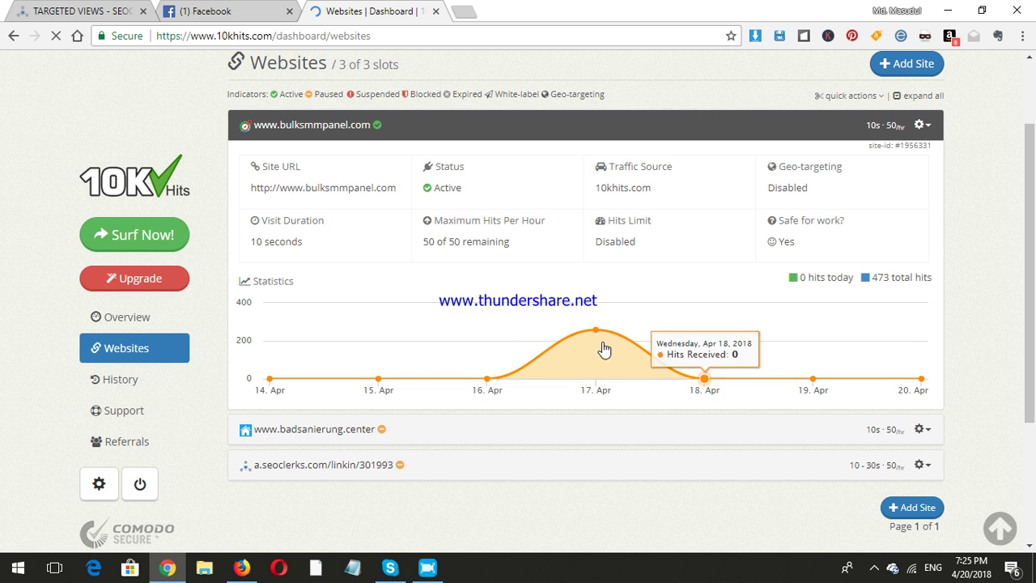
pyautogui.moveTo(596, 333)
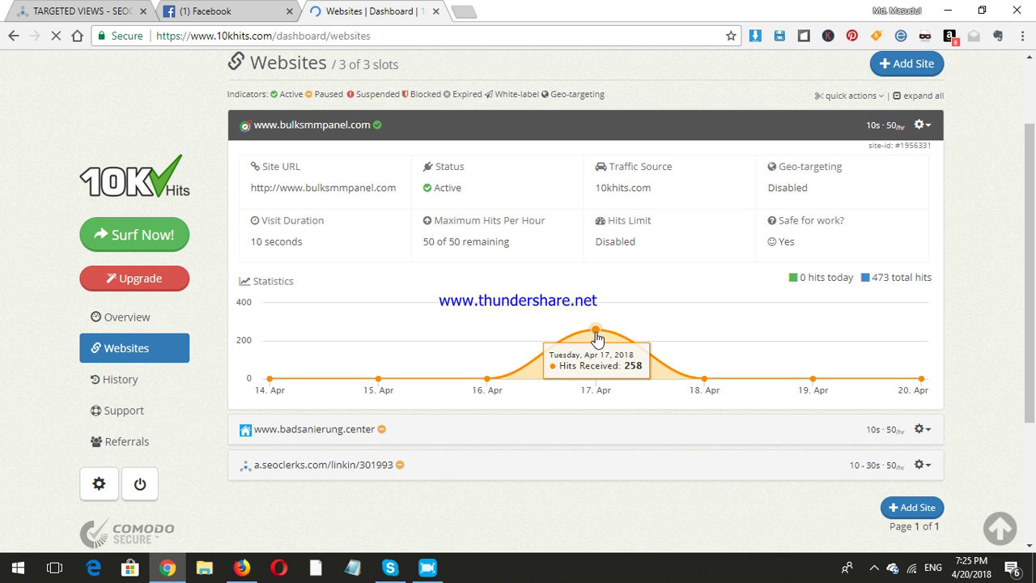
pyautogui.click(443, 438)
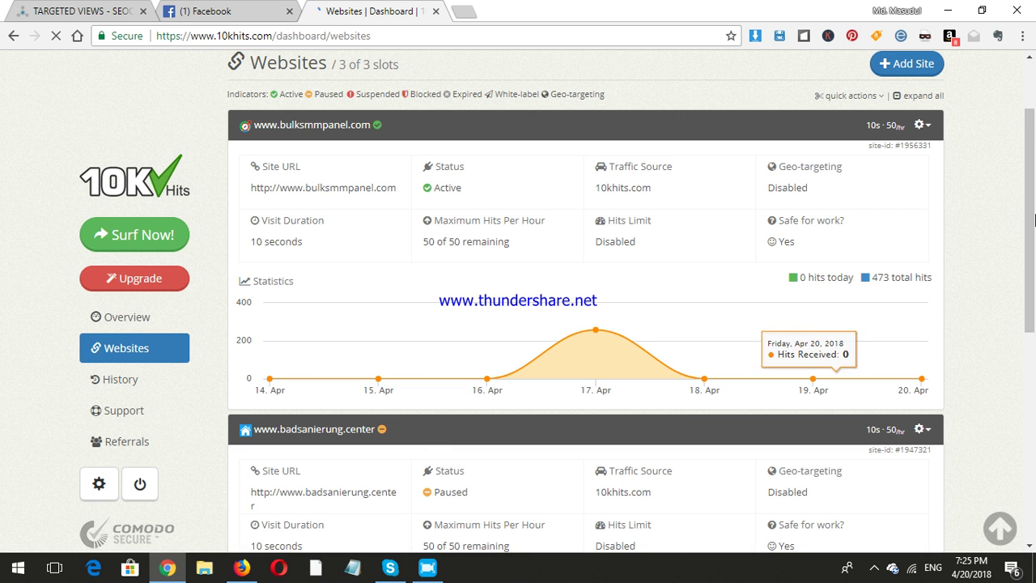
pyautogui.scroll(-3, 1034, 273)
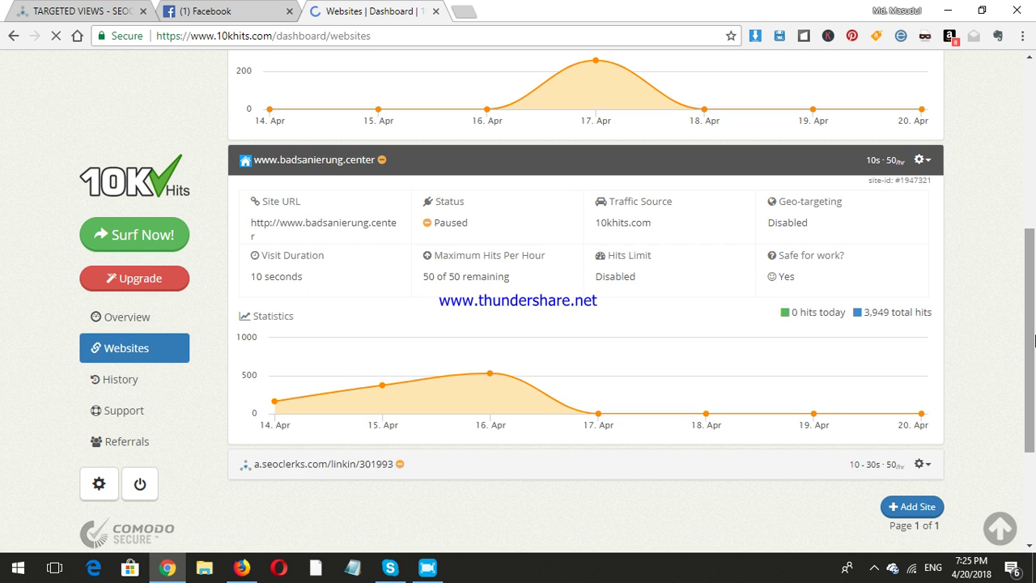
pyautogui.click(926, 163)
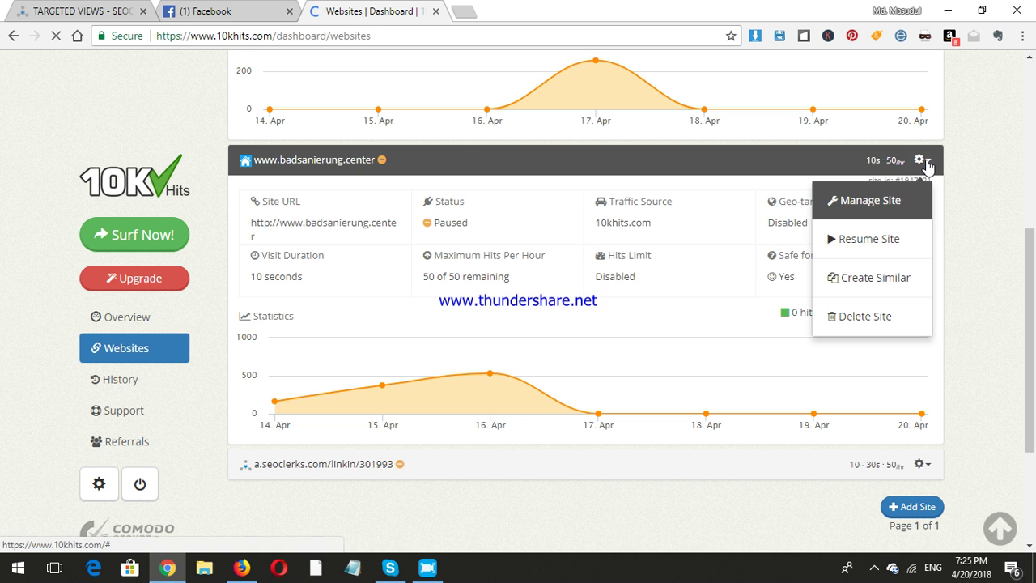
pyautogui.click(849, 321)
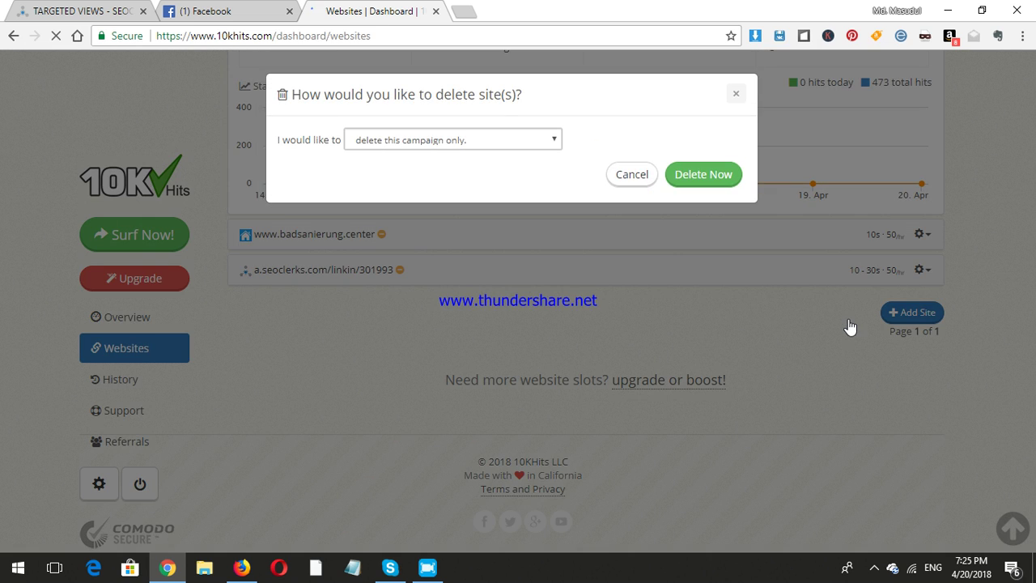
pyautogui.click(402, 143)
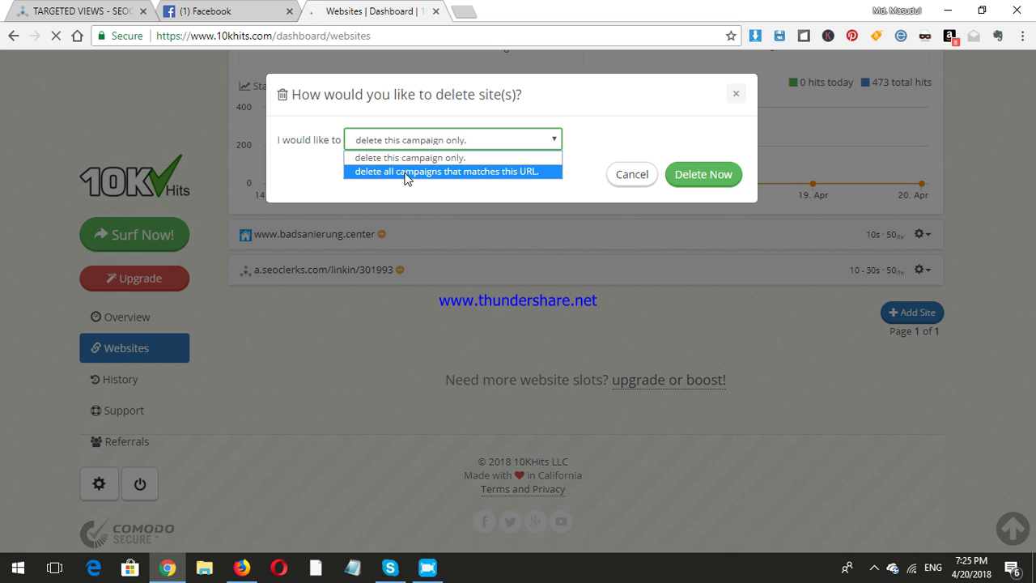
pyautogui.click(404, 172)
pyautogui.click(700, 183)
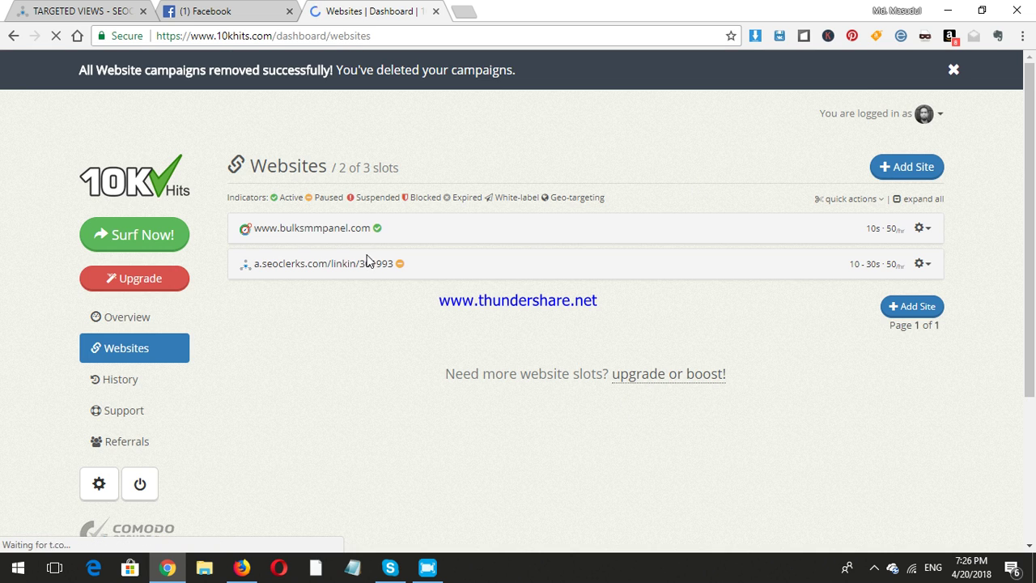
pyautogui.click(895, 168)
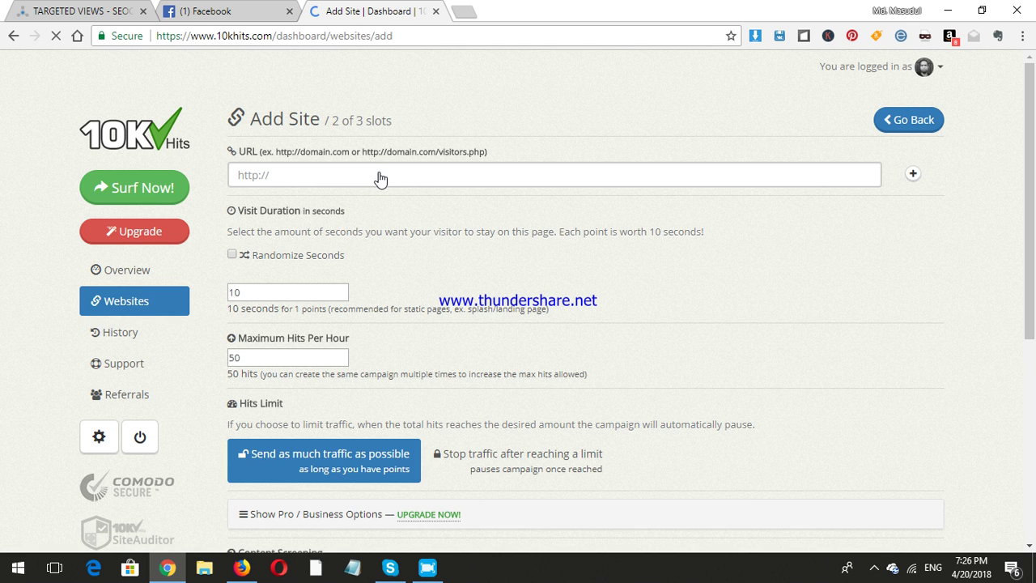
pyautogui.click(379, 175)
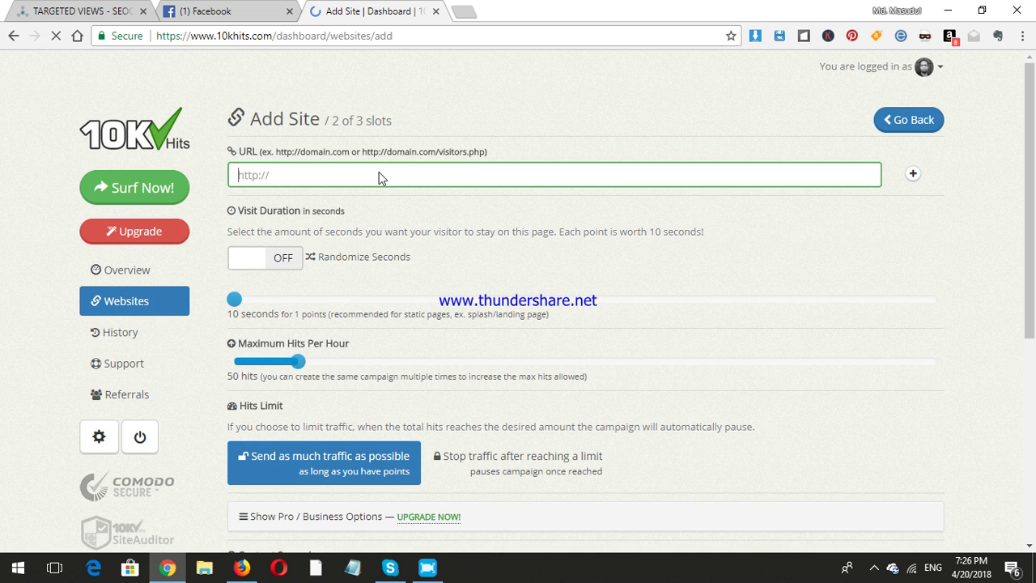
pyautogui.write('http://www.masudbcl.xyz')
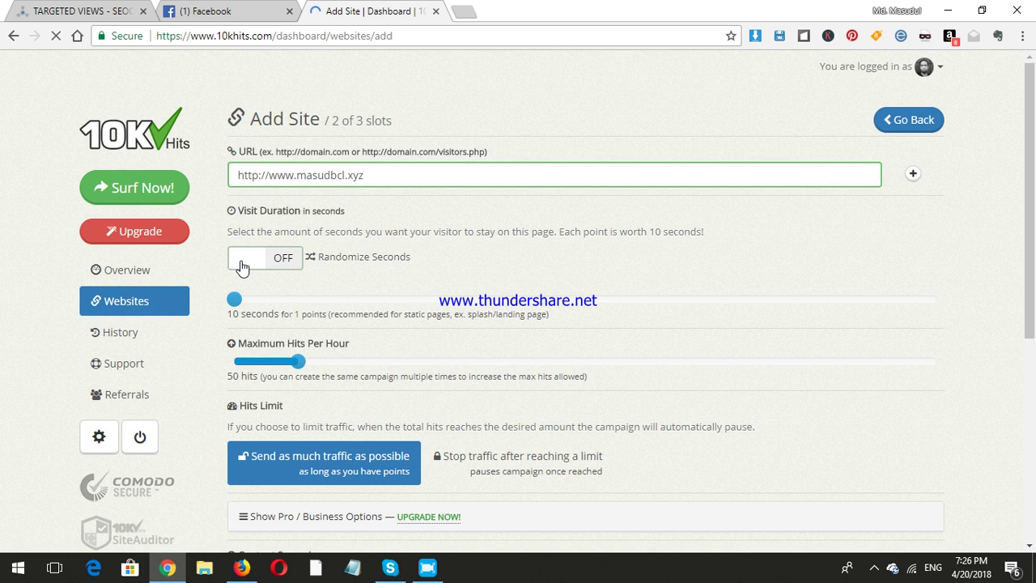
pyautogui.click(242, 268)
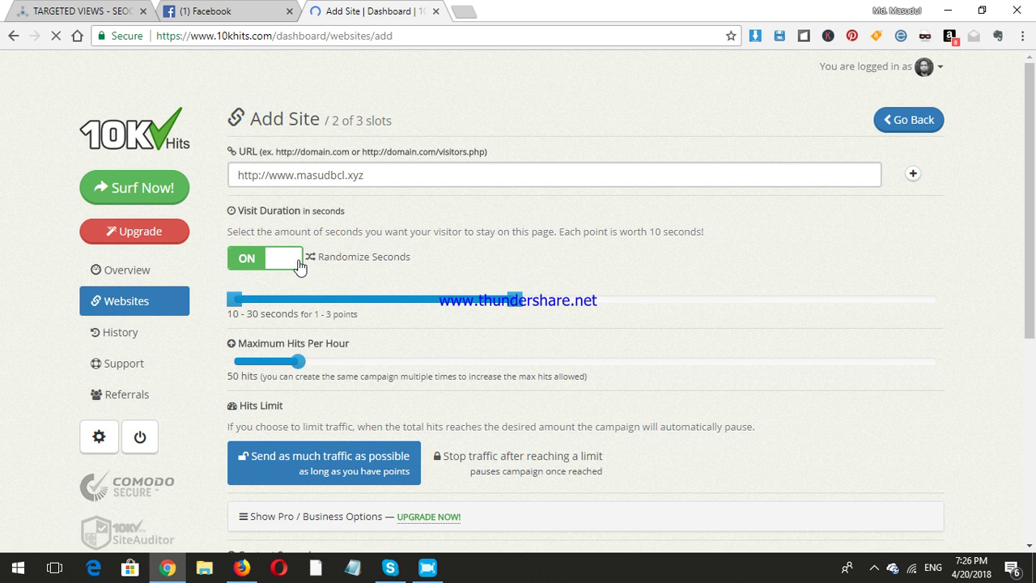
pyautogui.click(397, 176)
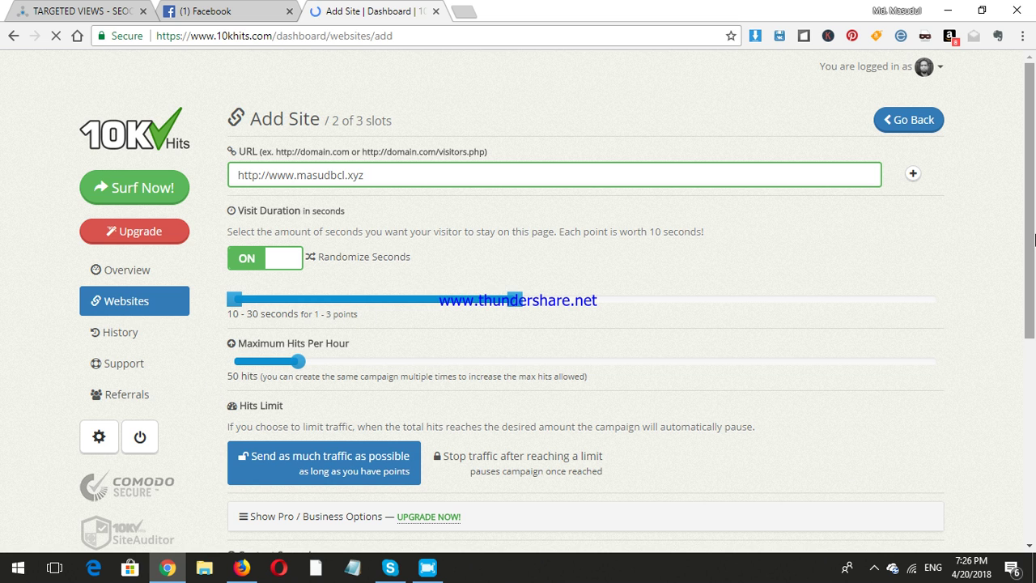
pyautogui.scroll(-2, 1034, 312)
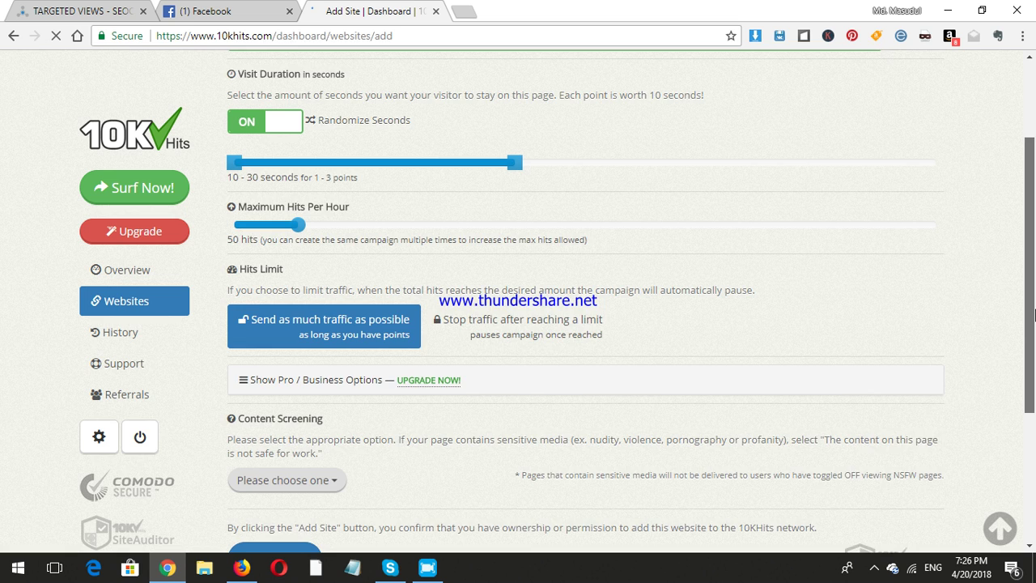
# - Mark the new site's content as safe for work and open the upgrade offer in a new tab
pyautogui.scroll(-1, 1034, 314)
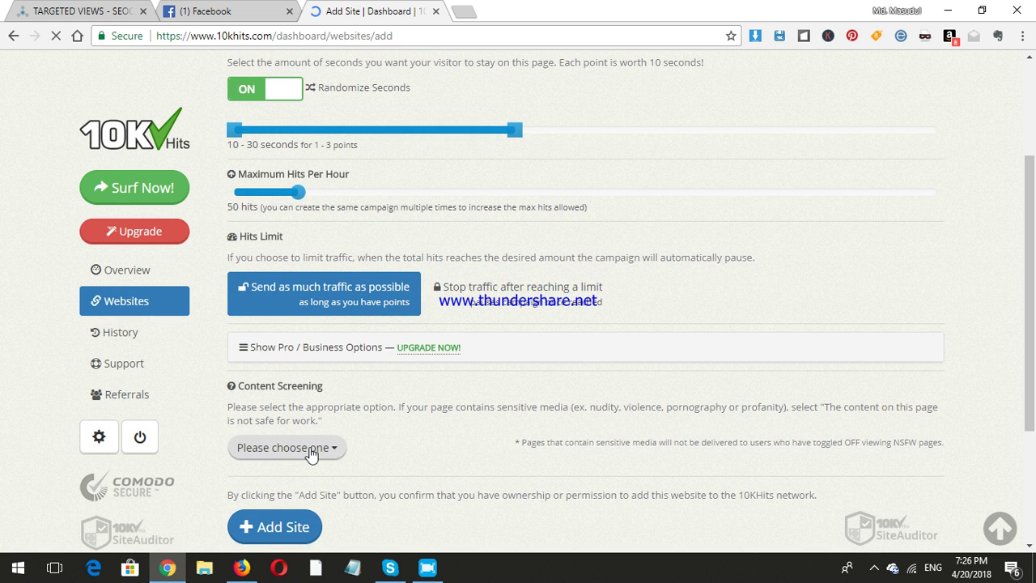
pyautogui.click(311, 454)
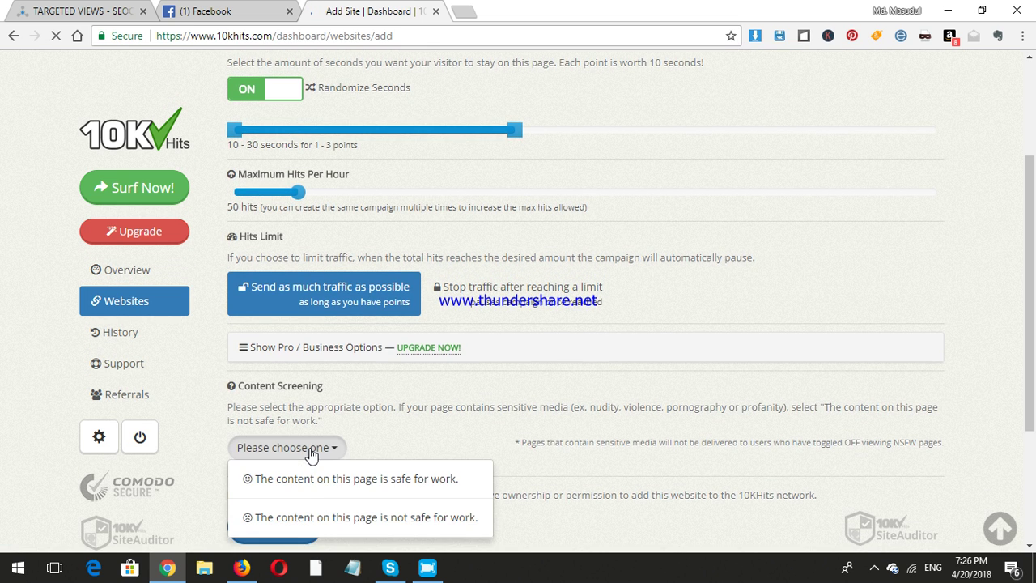
pyautogui.click(312, 488)
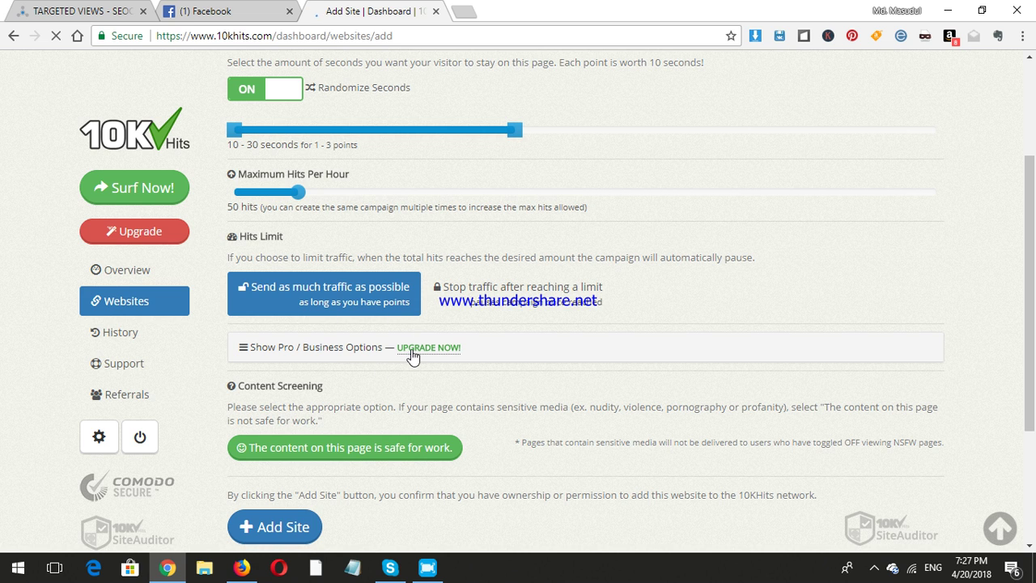
pyautogui.rightClick(412, 354)
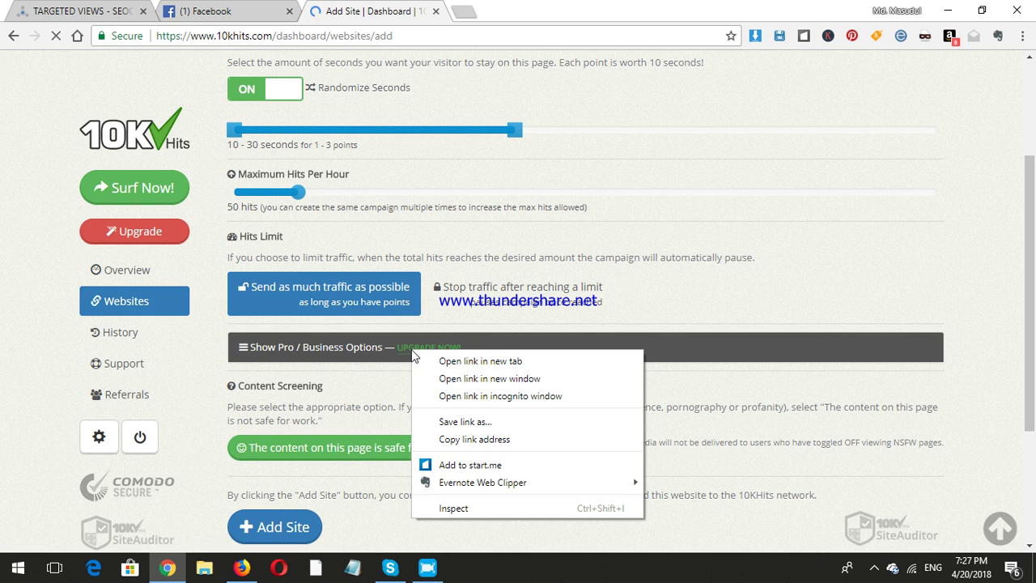
pyautogui.click(430, 361)
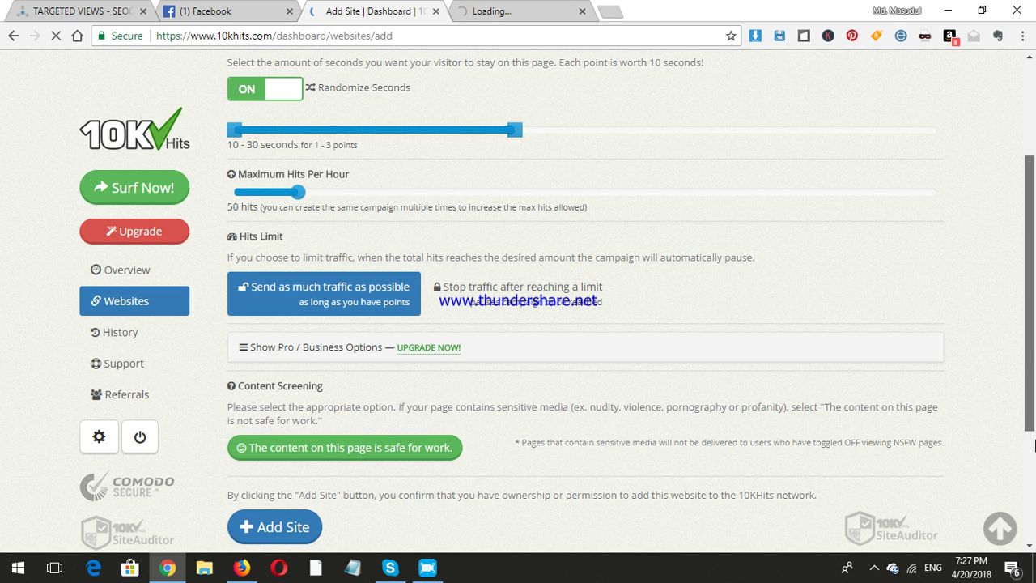
# - Submit the new site to the network, then view the upgrade page loading
pyautogui.scroll(-3, 1034, 443)
pyautogui.scroll(2, 1023, 388)
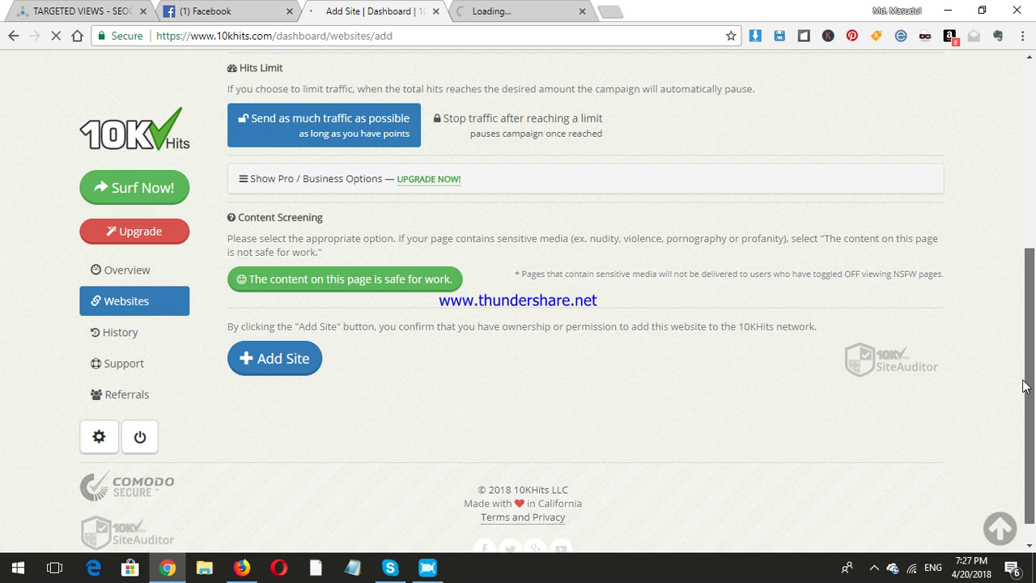
pyautogui.click(293, 455)
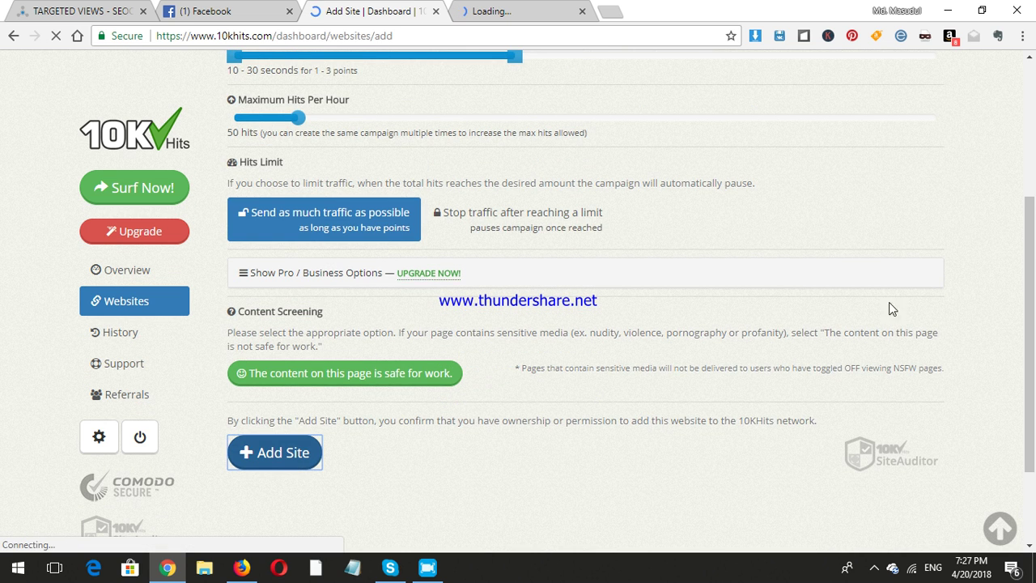
pyautogui.moveTo(1034, 256); pyautogui.dragTo(1034, 364)
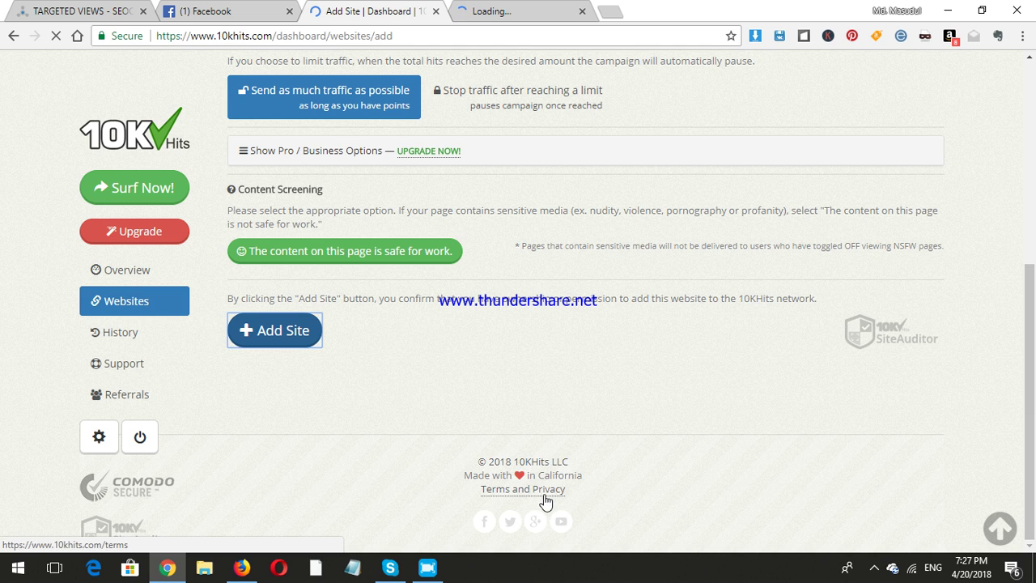
pyautogui.moveTo(541, 477); pyautogui.dragTo(611, 473)
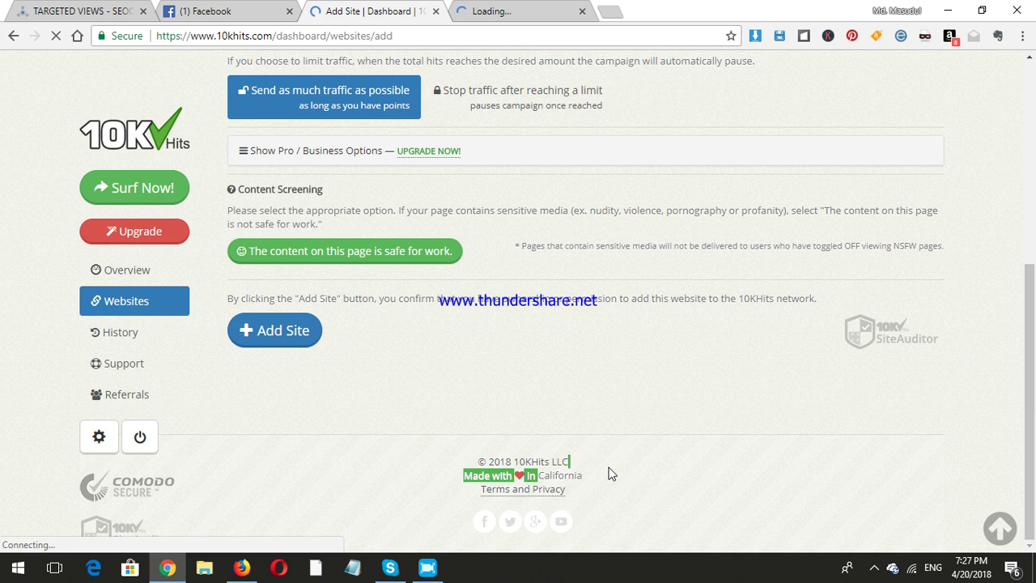
pyautogui.click(501, 8)
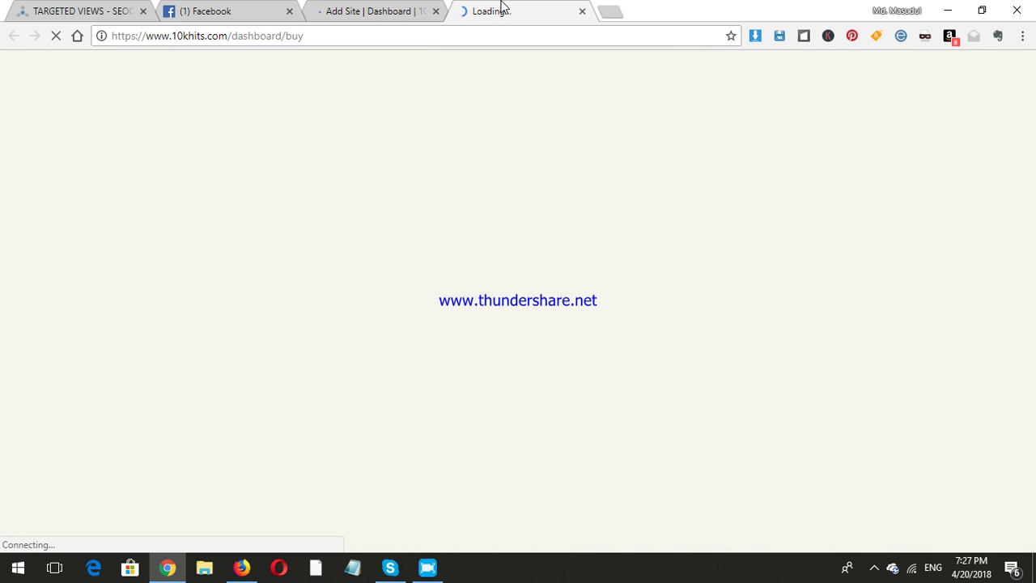
pyautogui.click(350, 6)
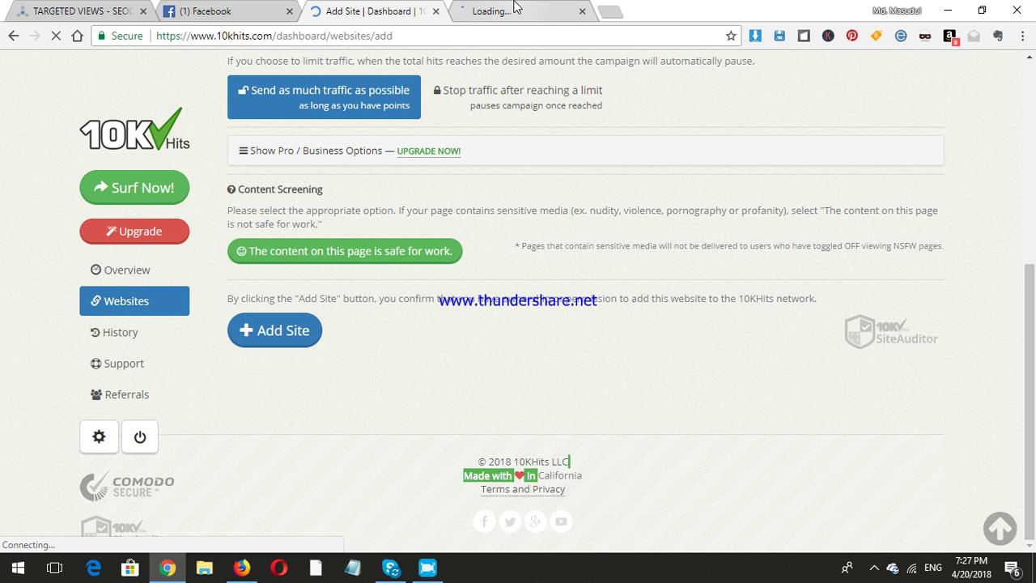
pyautogui.click(515, 6)
pyautogui.click(372, 10)
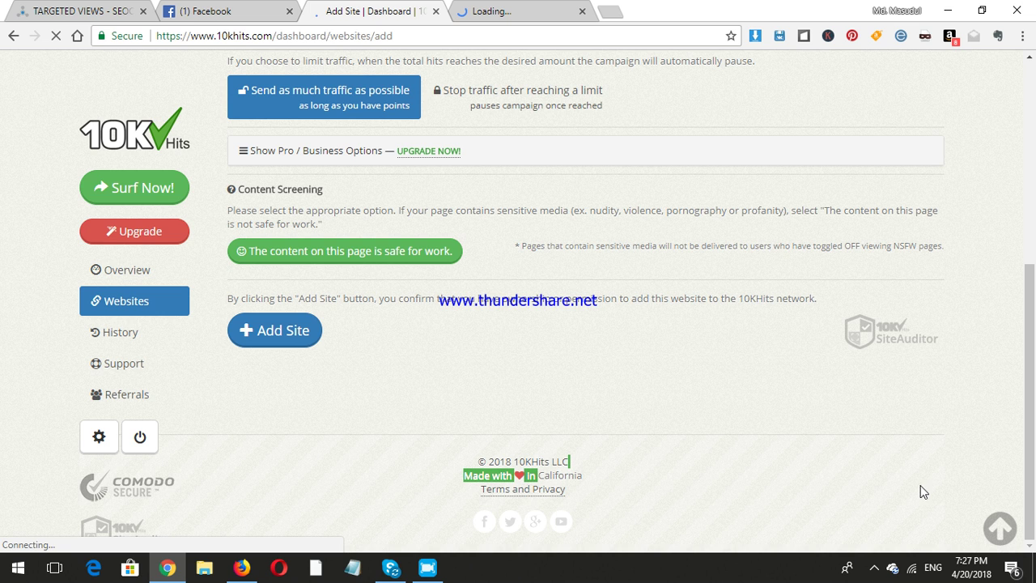
pyautogui.click(874, 570)
pyautogui.click(843, 537)
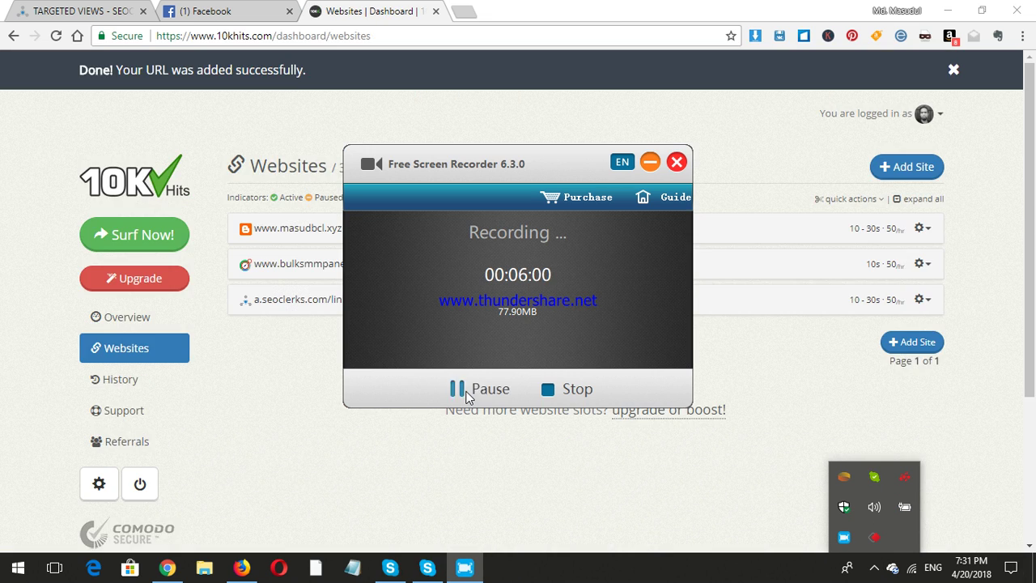
# - Expand the first website's statistics, then show the Overview with the April Special promotion
pyautogui.click(651, 162)
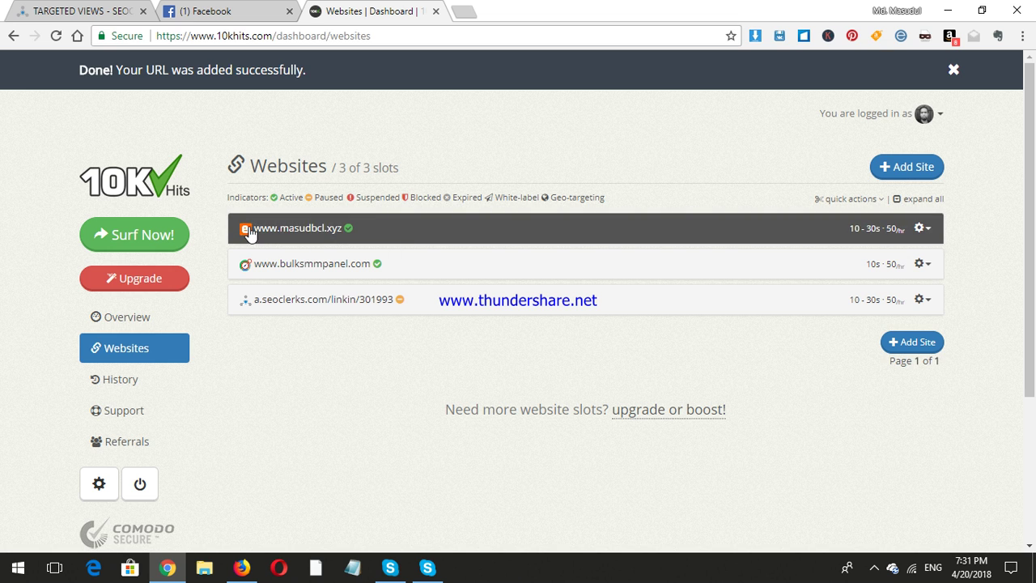
pyautogui.click(332, 231)
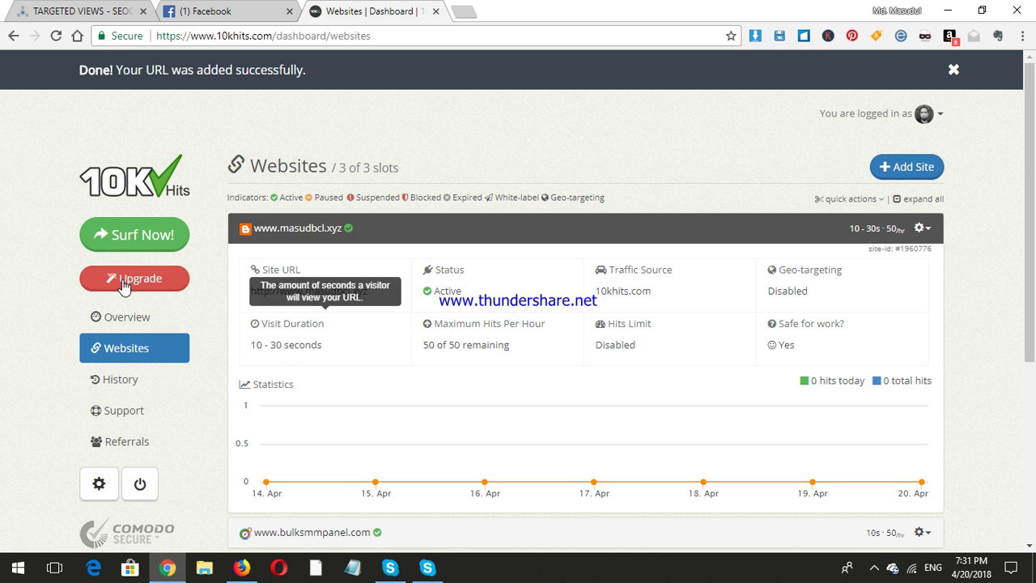
pyautogui.click(126, 326)
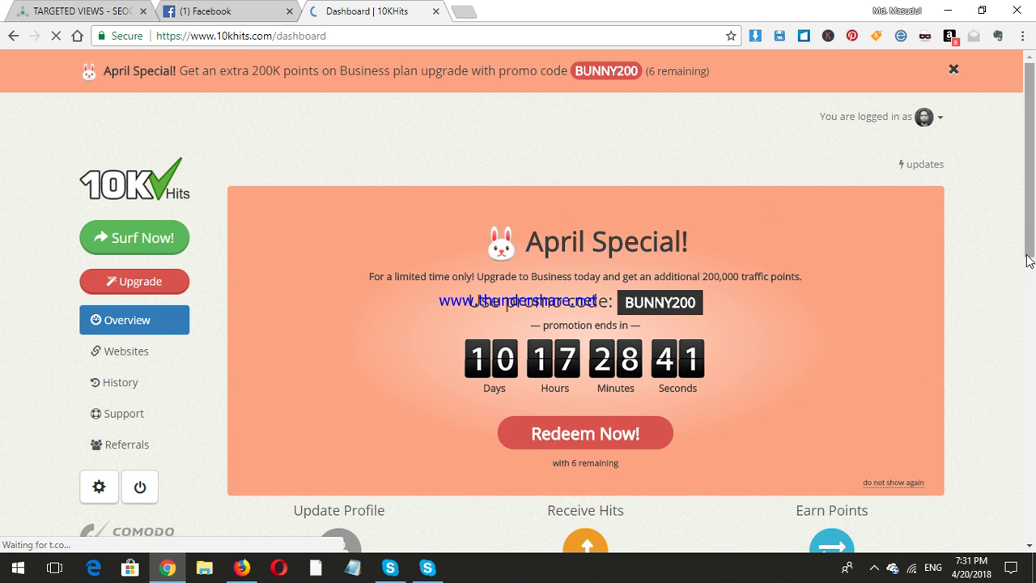
pyautogui.scroll(-5, 1030, 267)
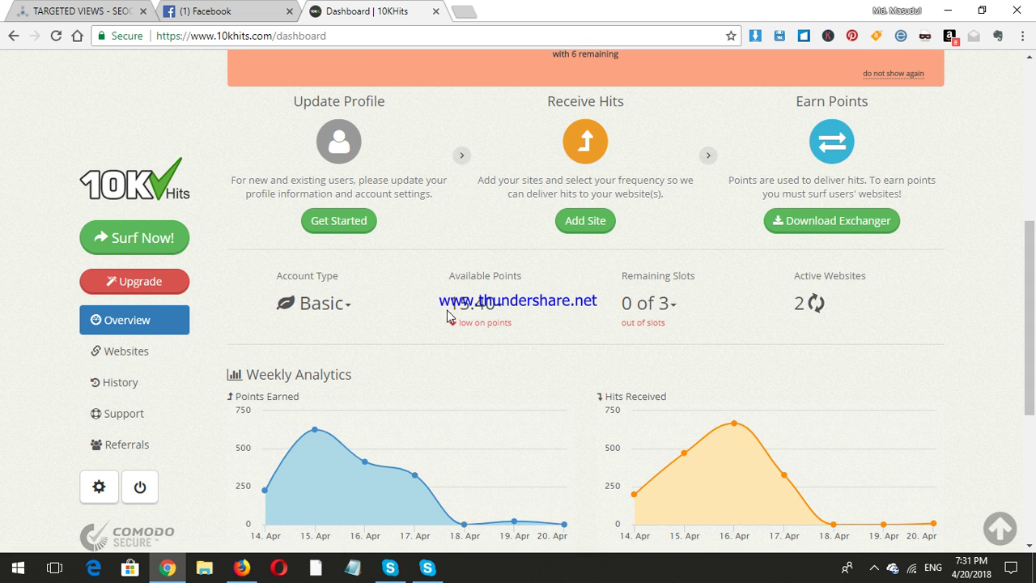
pyautogui.moveTo(451, 315); pyautogui.dragTo(524, 306)
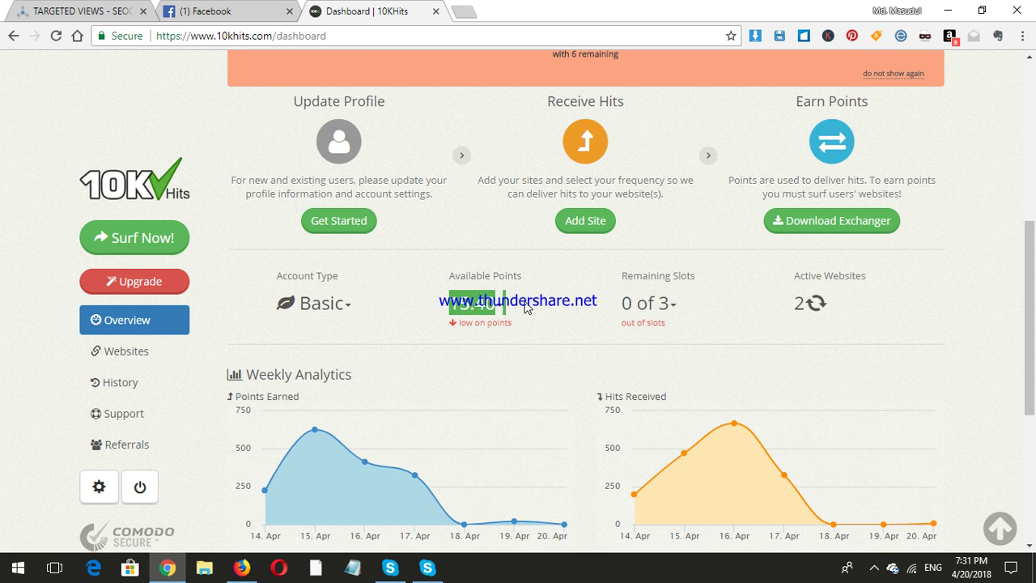
pyautogui.click(797, 274)
pyautogui.moveTo(797, 274); pyautogui.dragTo(901, 275)
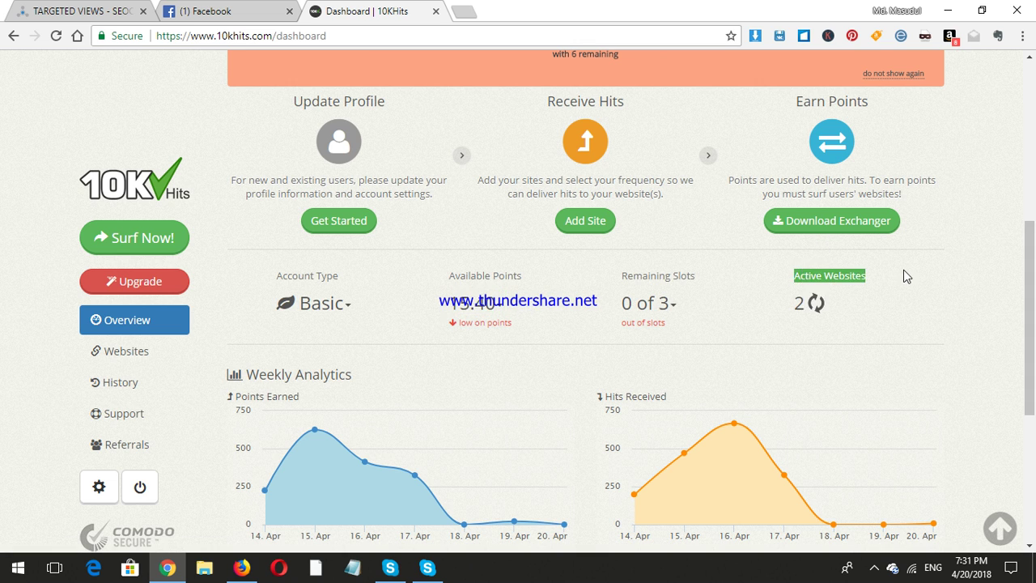
pyautogui.moveTo(847, 303); pyautogui.dragTo(787, 308)
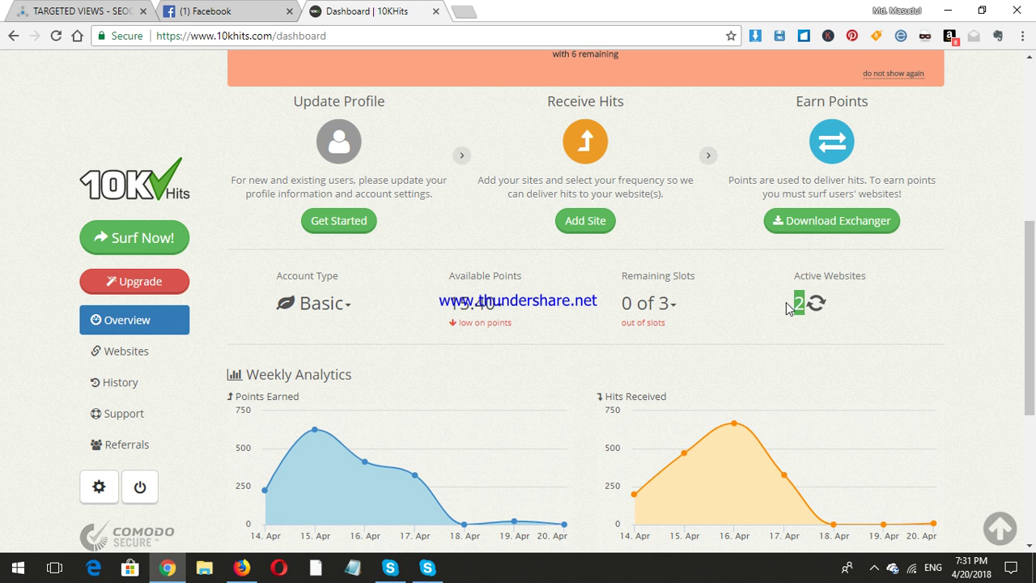
pyautogui.moveTo(1031, 294)
pyautogui.mouseDown()
pyautogui.moveTo(1032, 369)
pyautogui.moveTo(1030, 290)
pyautogui.mouseUp()
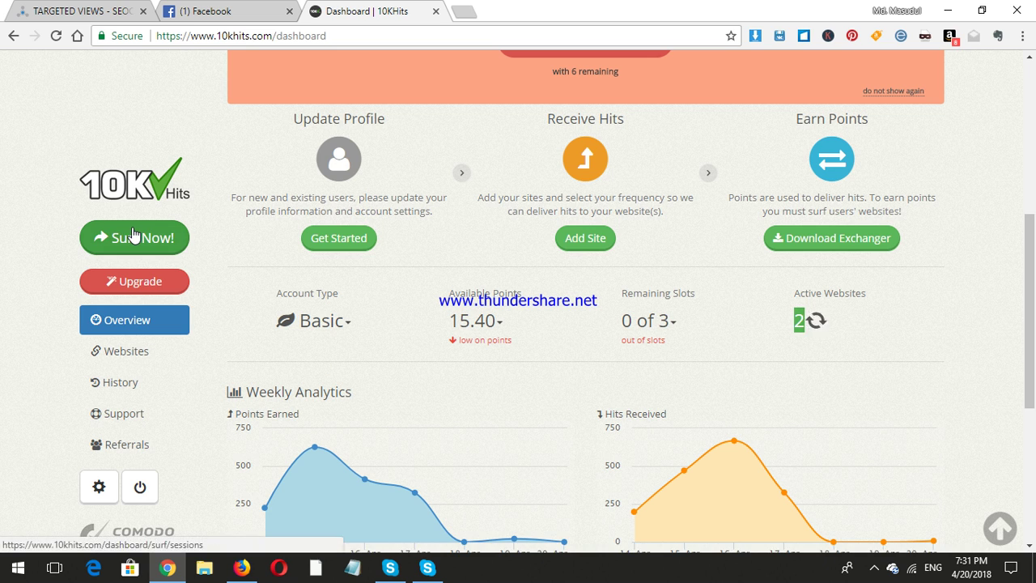
# - Launch a surf session for the current IP address from the Surf Sessions page
pyautogui.click(134, 233)
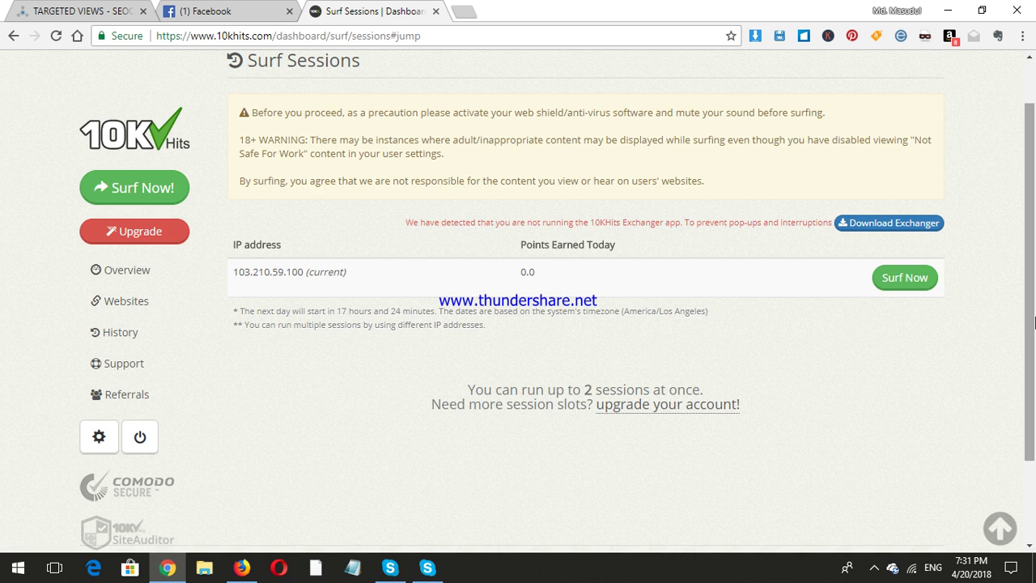
pyautogui.click(913, 277)
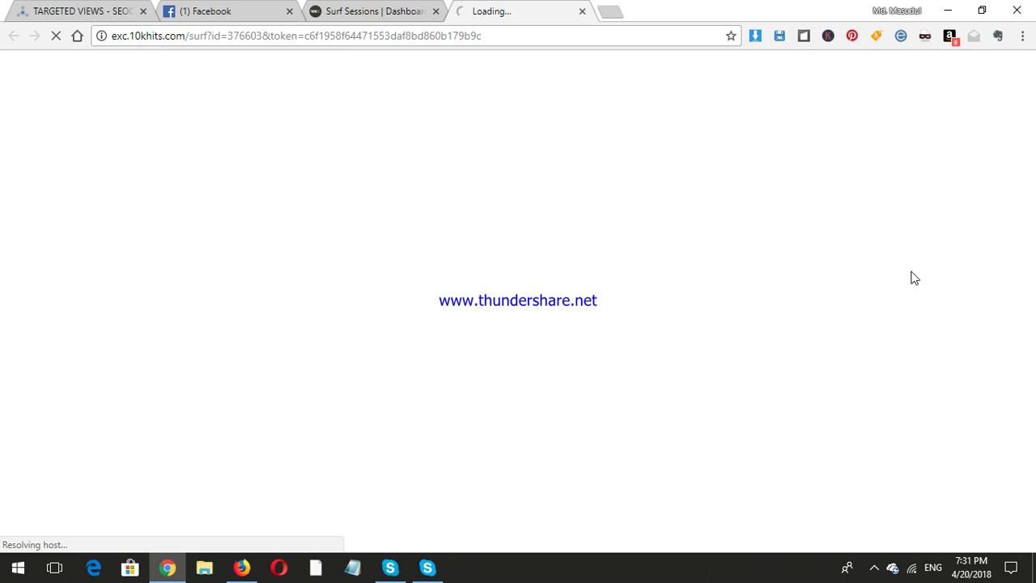
# - Check the running session on the dashboard, then leave the surfing tab active to earn points
pyautogui.click(354, 8)
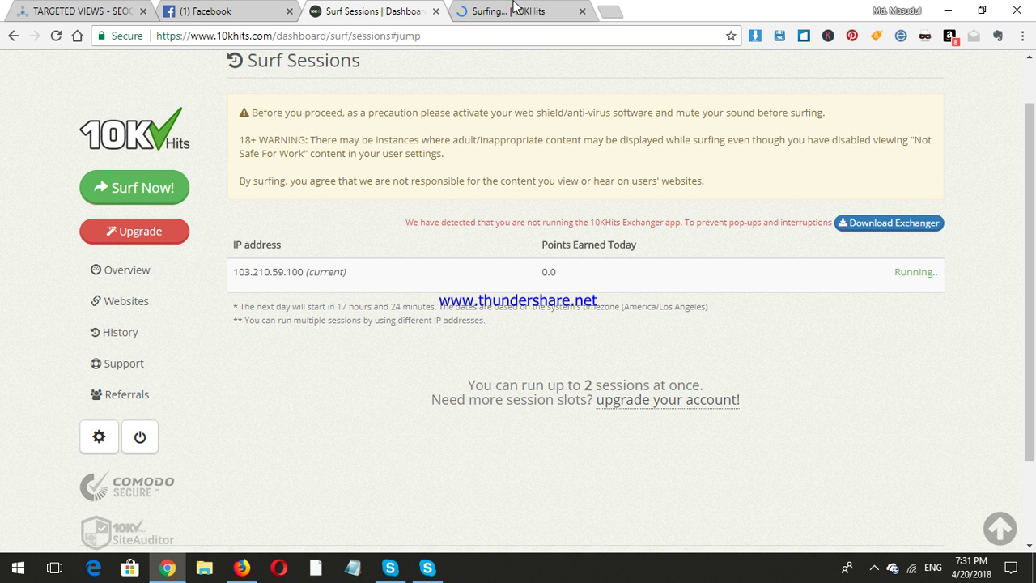
pyautogui.click(511, 10)
pyautogui.click(369, 9)
pyautogui.click(536, 9)
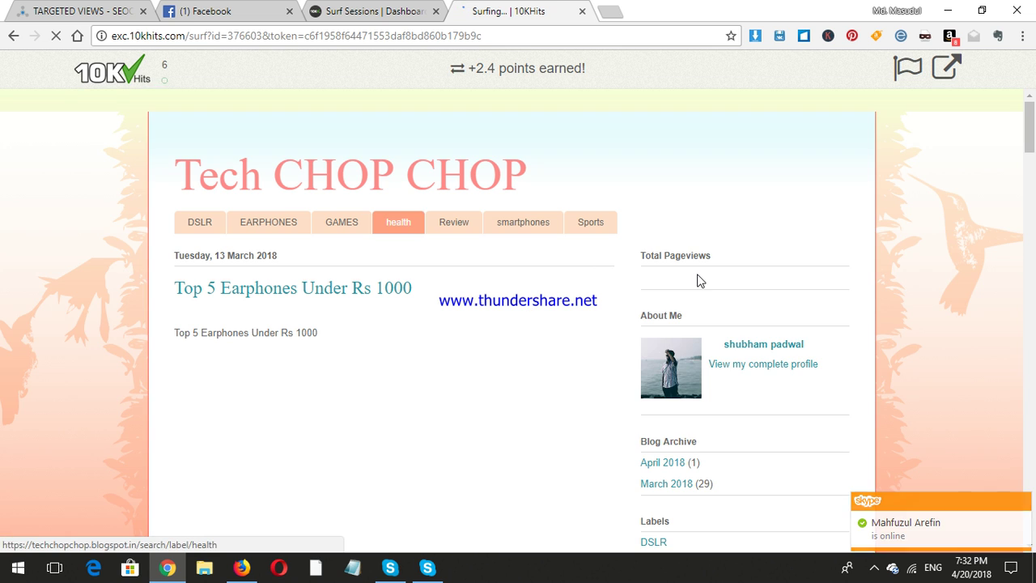
# - Open the smartphones blog category in a new tab and glance at it
pyautogui.rightClick(510, 229)
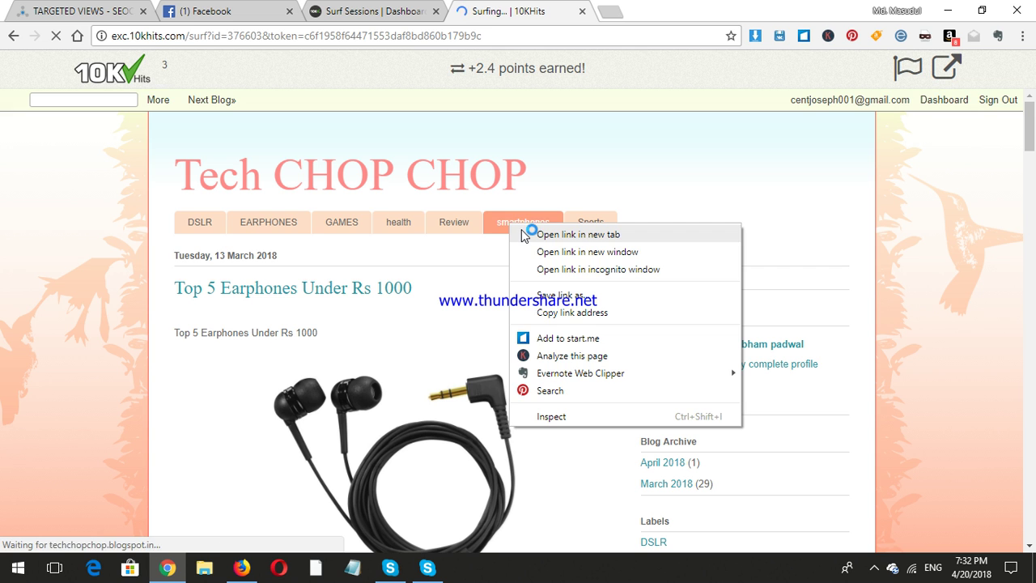
pyautogui.click(530, 232)
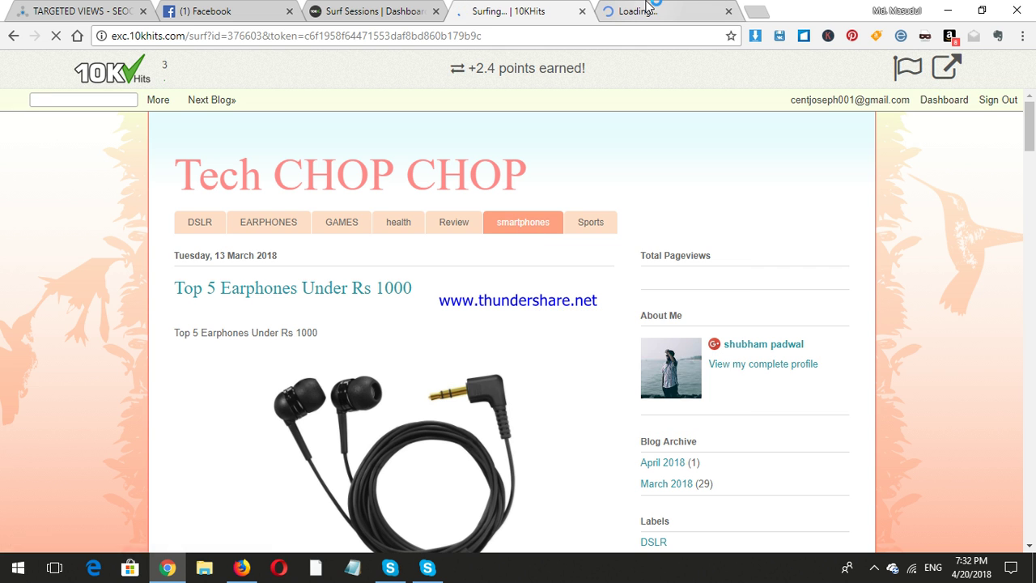
pyautogui.click(657, 10)
pyautogui.click(503, 9)
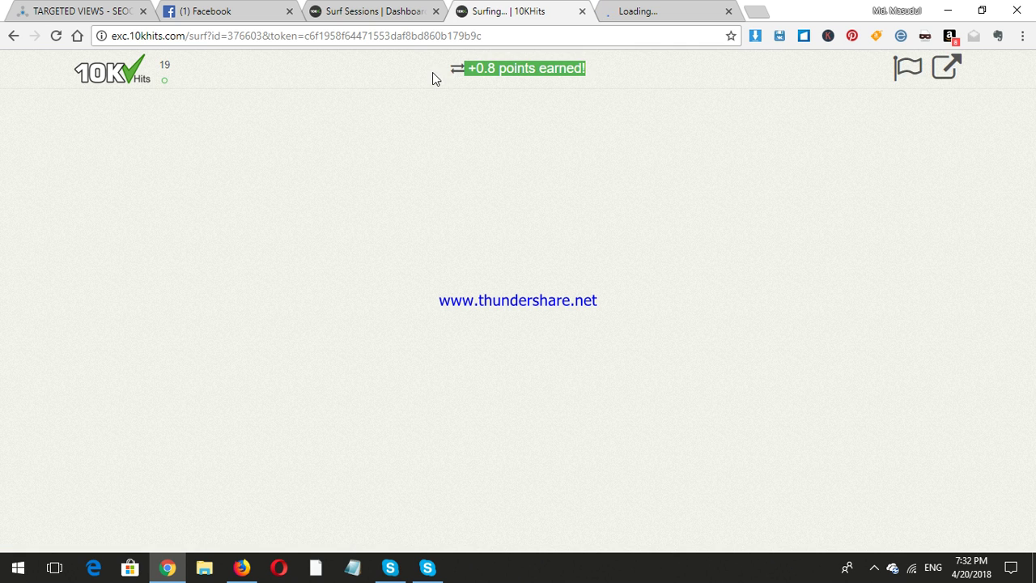
# - Reload the Surf Sessions dashboard to see 3.2 points earned today
pyautogui.click(411, 5)
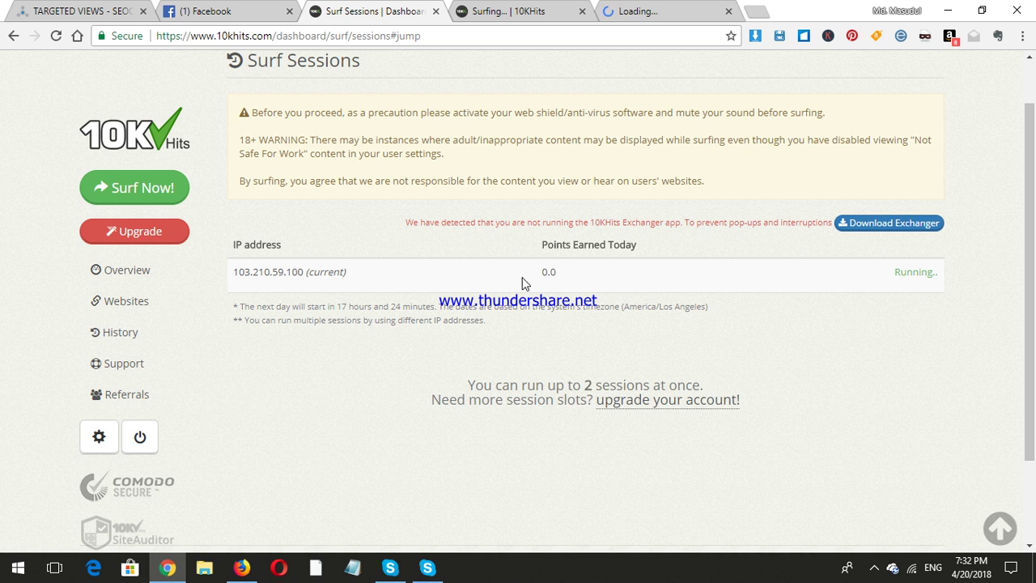
pyautogui.moveTo(544, 243); pyautogui.dragTo(656, 245)
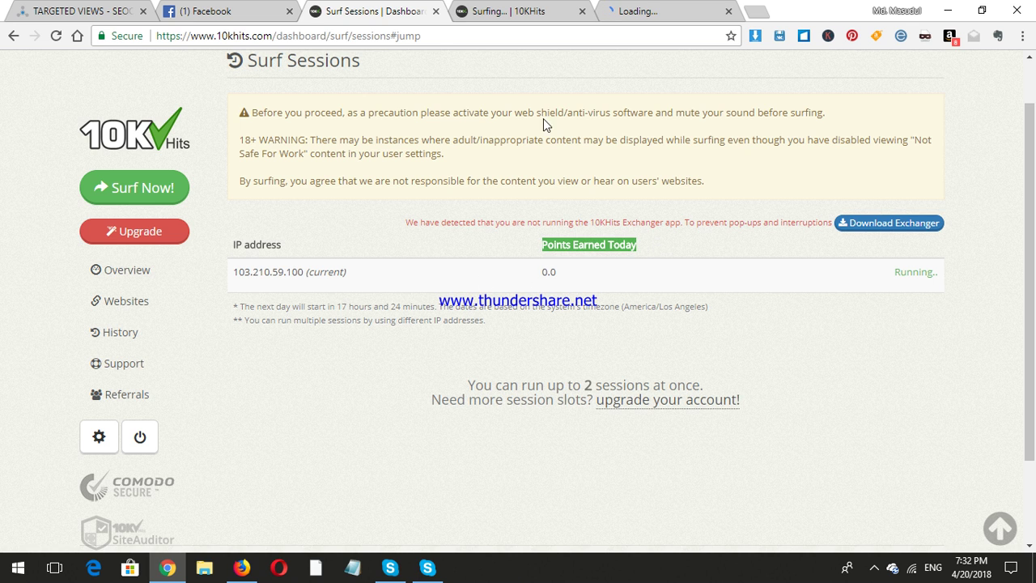
pyautogui.click(454, 39)
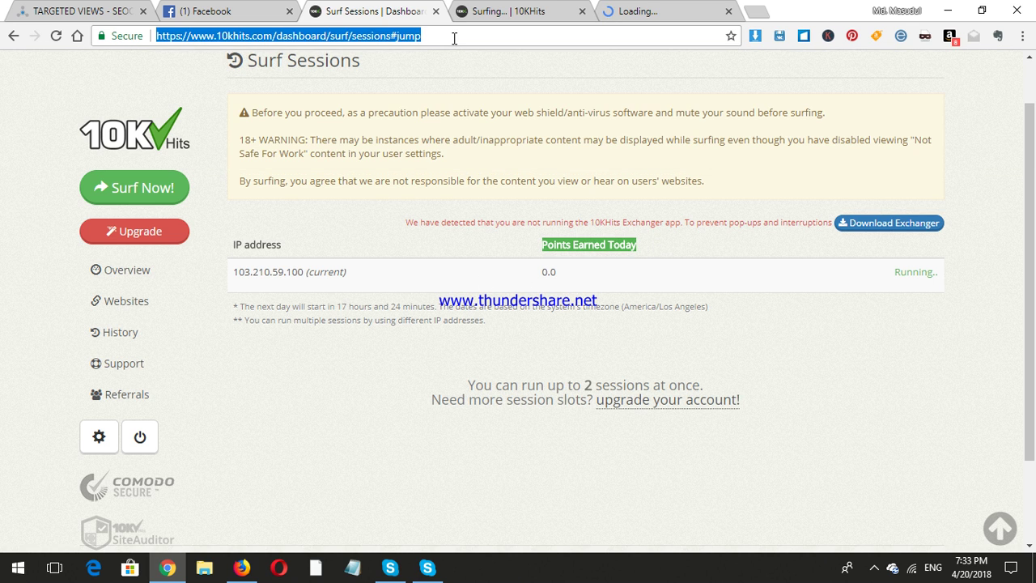
pyautogui.press('Return')
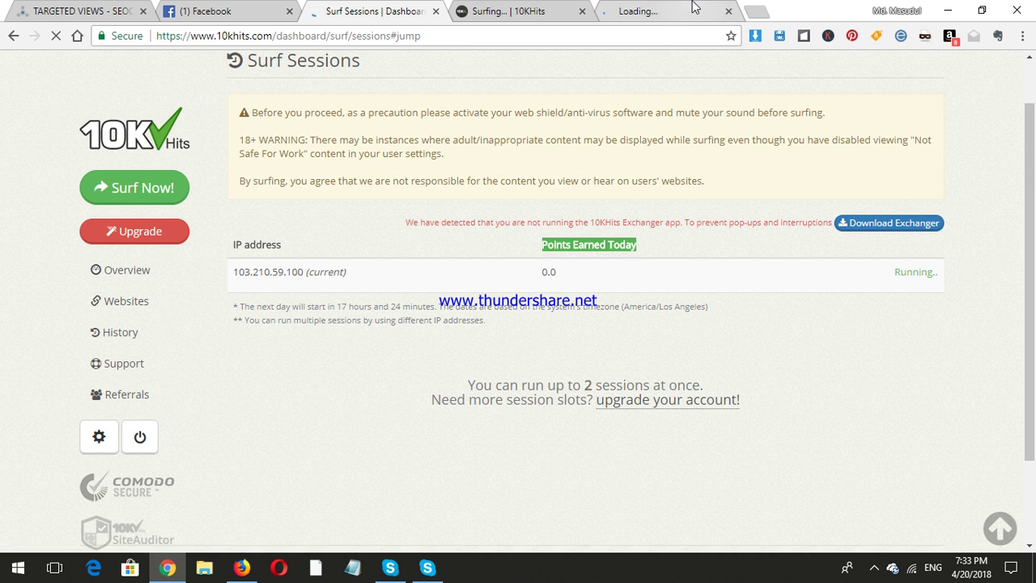
pyautogui.click(694, 6)
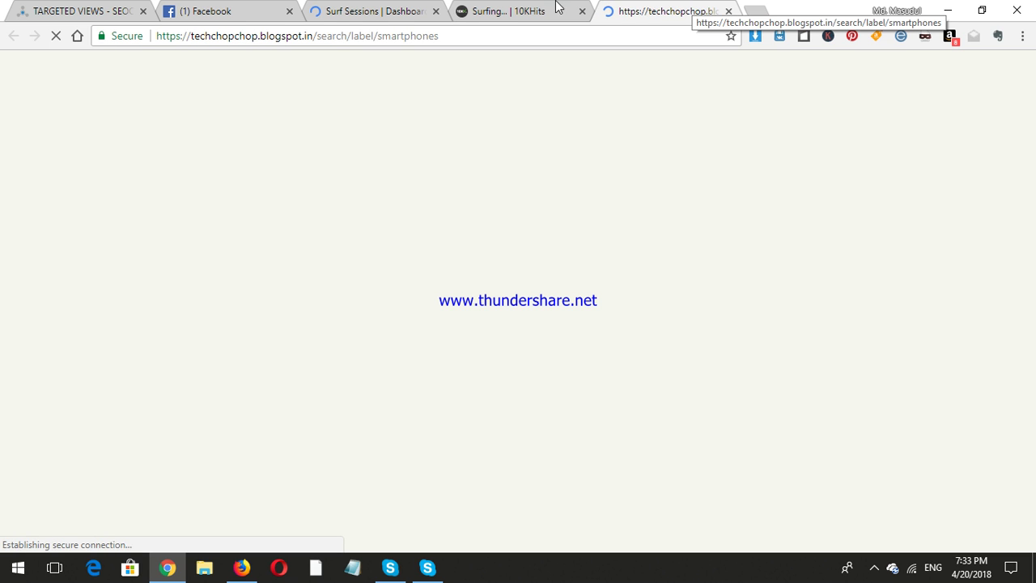
pyautogui.click(526, 7)
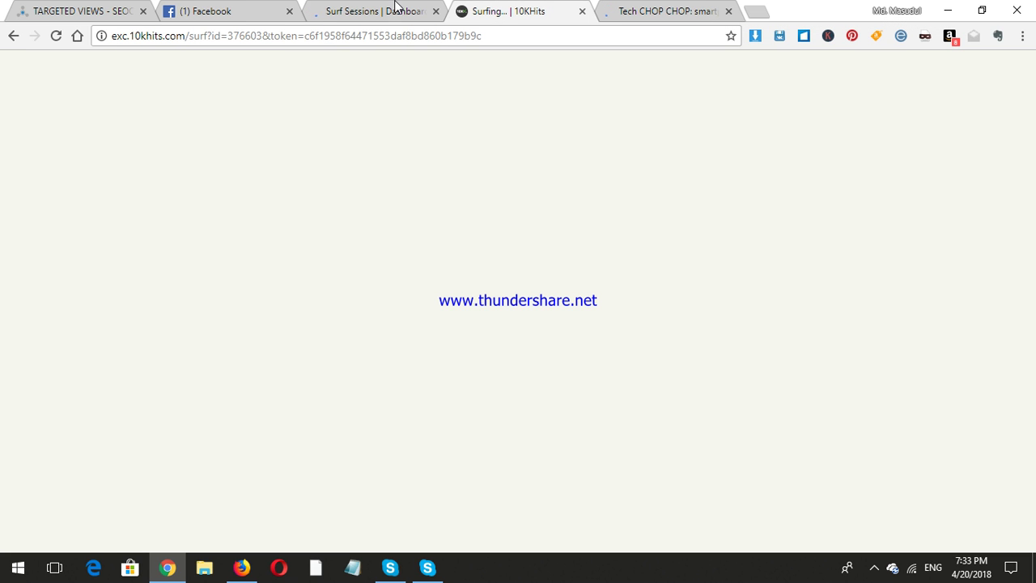
pyautogui.click(394, 7)
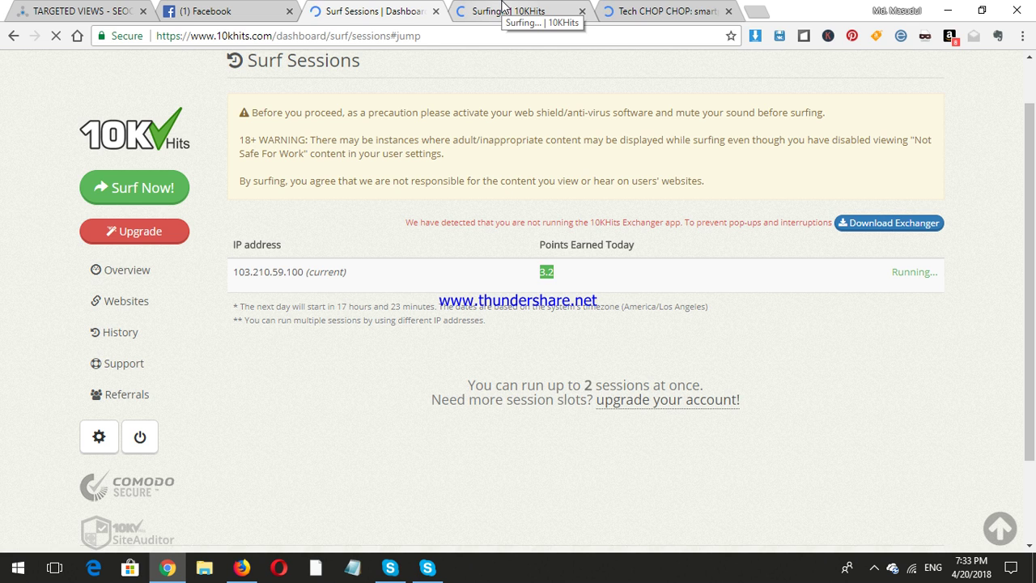
# - Open the Upgrade page in a new tab and switch to it while it loads
pyautogui.rightClick(139, 236)
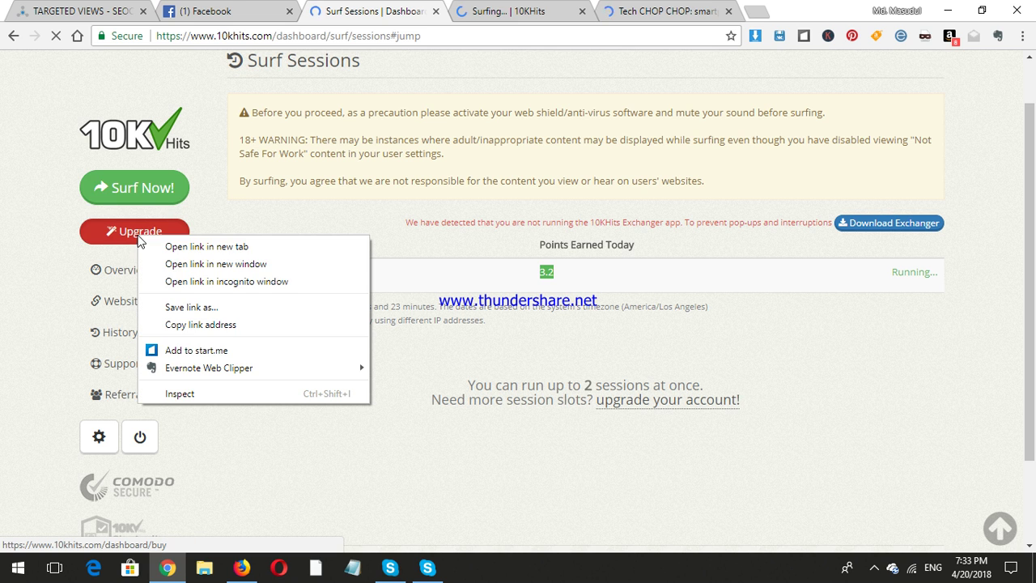
pyautogui.click(207, 246)
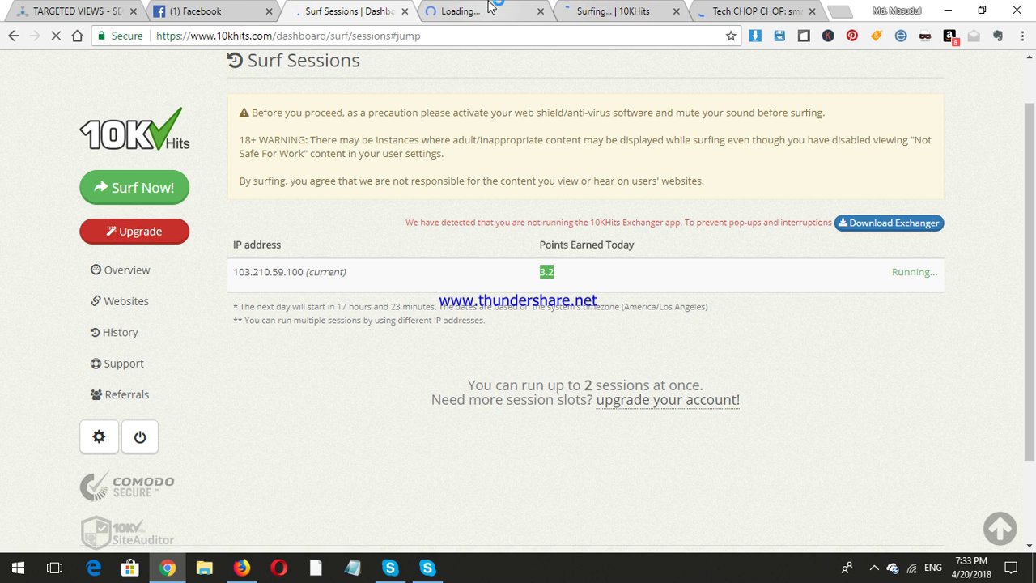
pyautogui.click(489, 7)
pyautogui.click(596, 9)
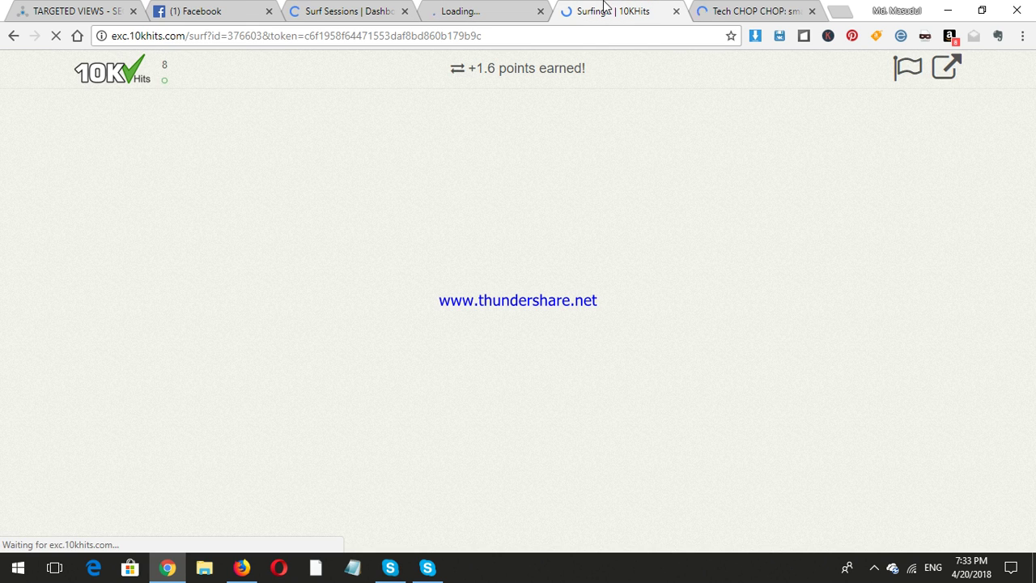
pyautogui.click(768, 7)
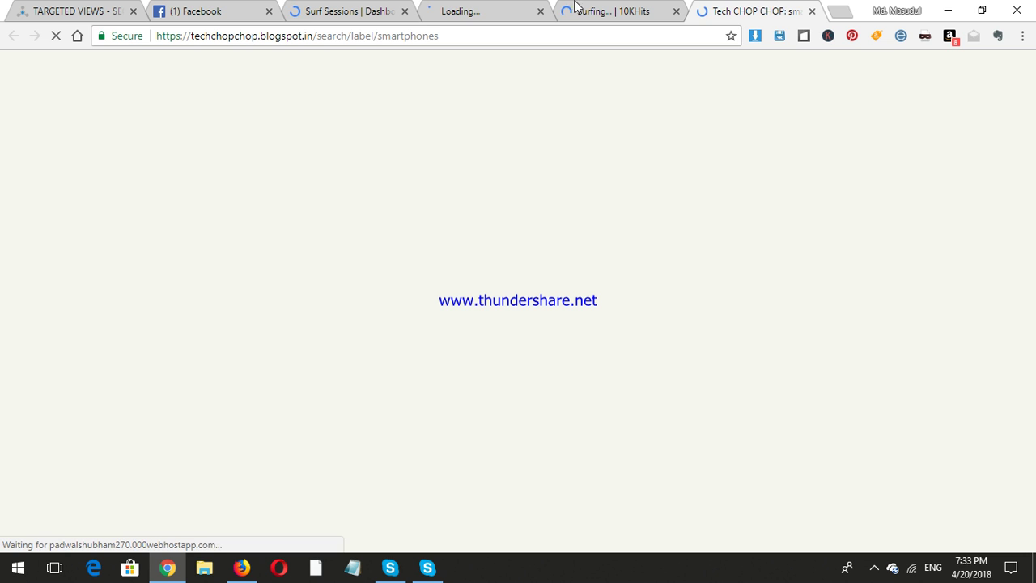
pyautogui.click(499, 6)
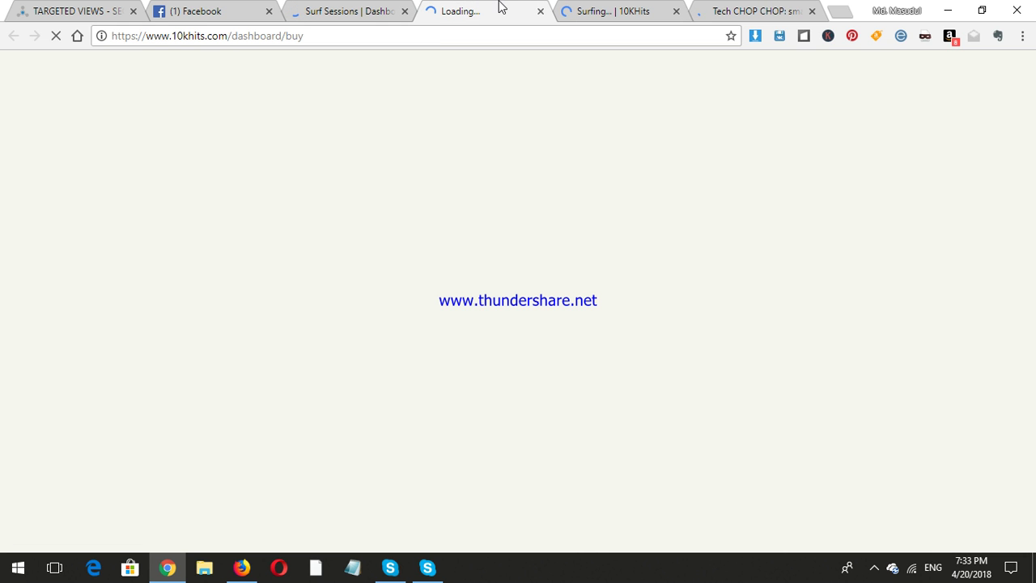
# - Minimize and restore Chrome, then return to the Buy page listing Basic, Business and Pro plans
pyautogui.click(945, 6)
pyautogui.click(241, 569)
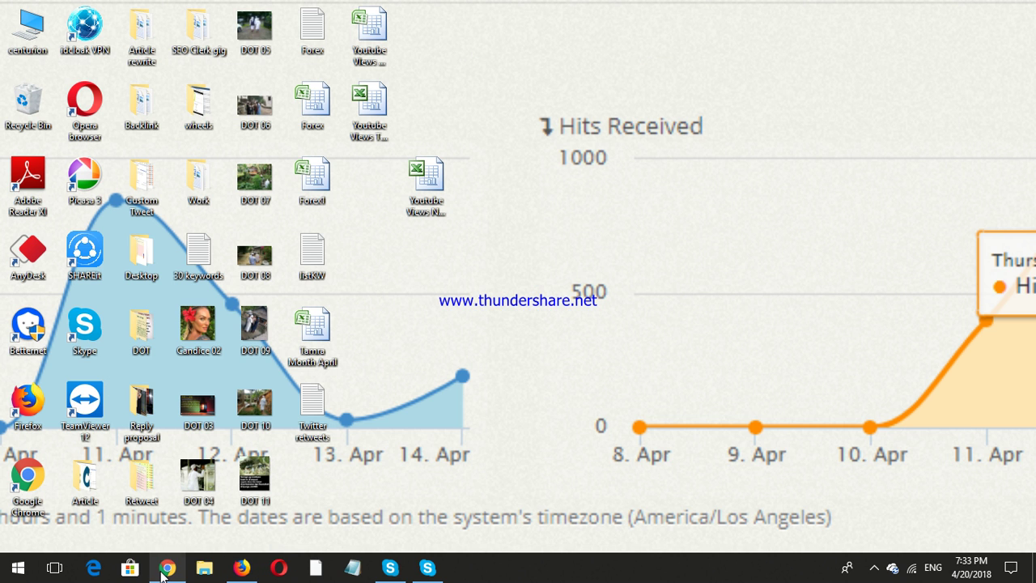
pyautogui.click(167, 569)
pyautogui.click(371, 5)
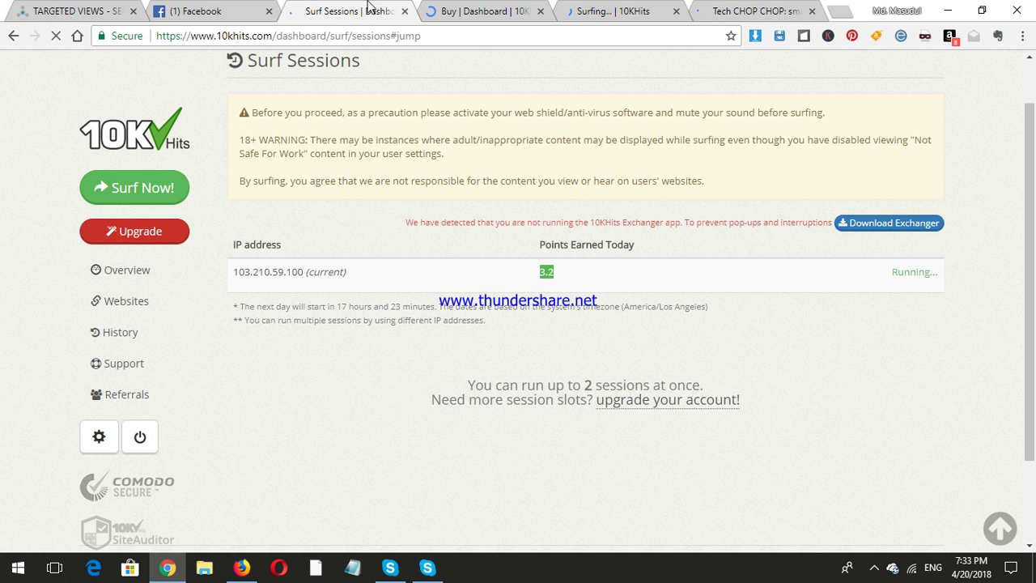
pyautogui.click(473, 6)
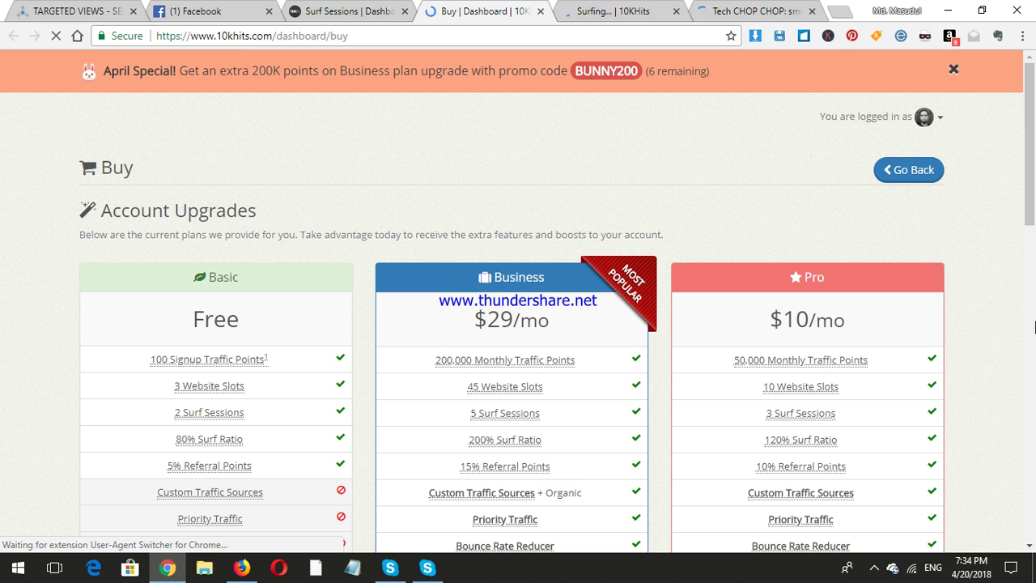
# - Scroll through the plans and booster packs, noting the Pro plan's 50,000 Monthly Traffic Points
pyautogui.click(1030, 217)
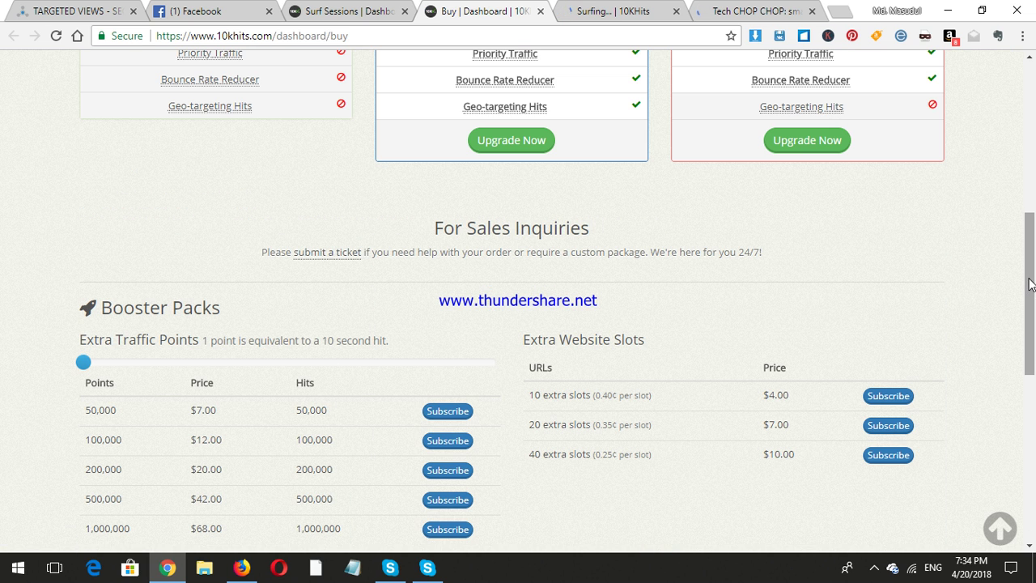
pyautogui.moveTo(1030, 283); pyautogui.dragTo(1010, 171)
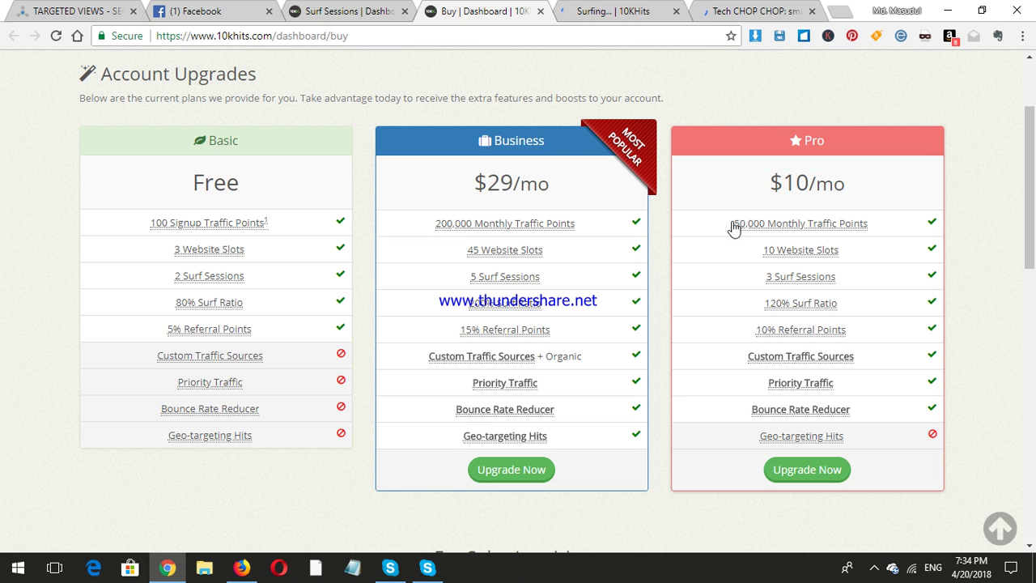
pyautogui.moveTo(734, 229); pyautogui.dragTo(895, 232)
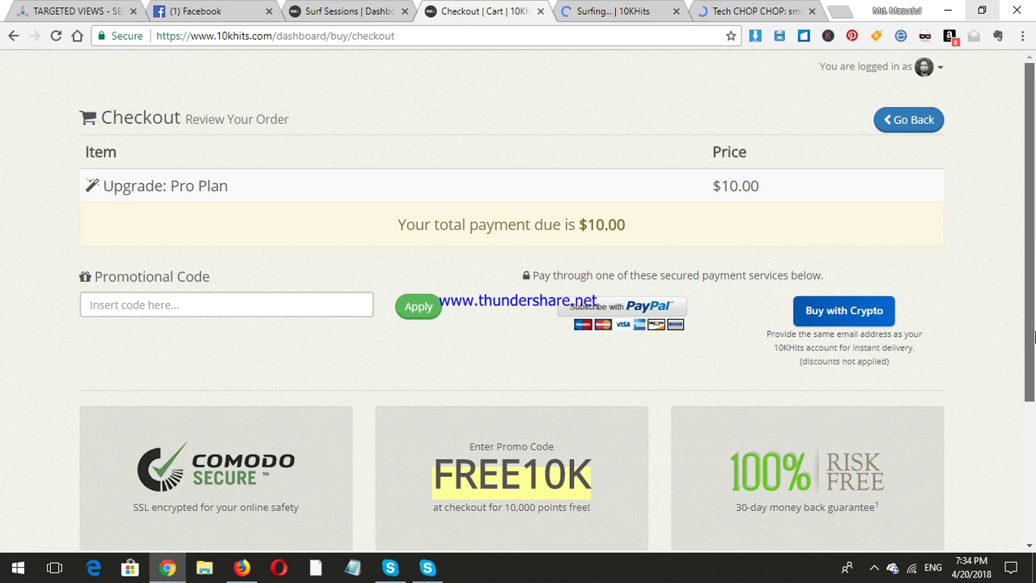
pyautogui.moveTo(1034, 336); pyautogui.dragTo(1034, 444)
# - Close the Pro Plan checkout tab and return to the surfing tab
pyautogui.scroll(3, 1030, 315)
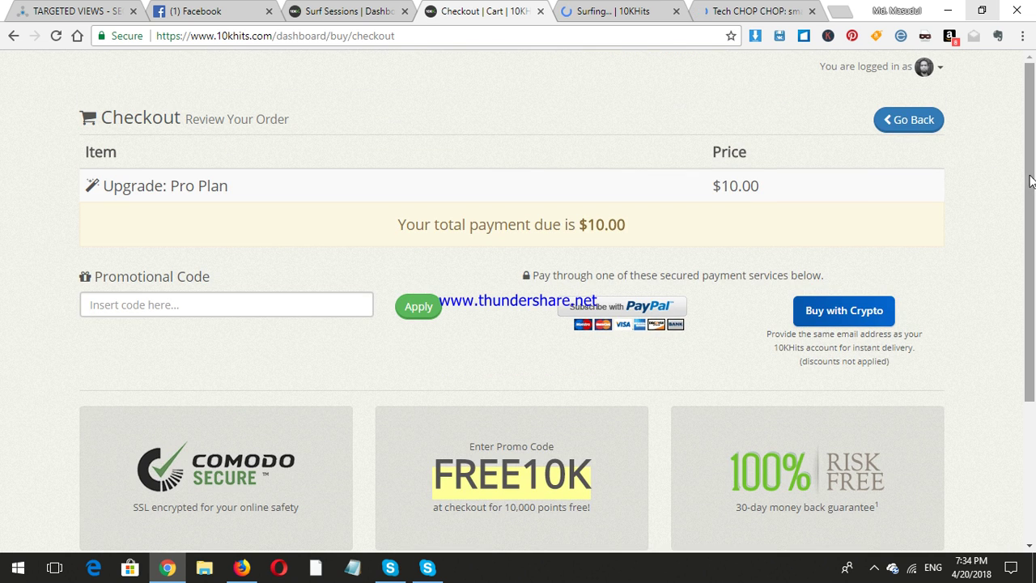
pyautogui.click(541, 11)
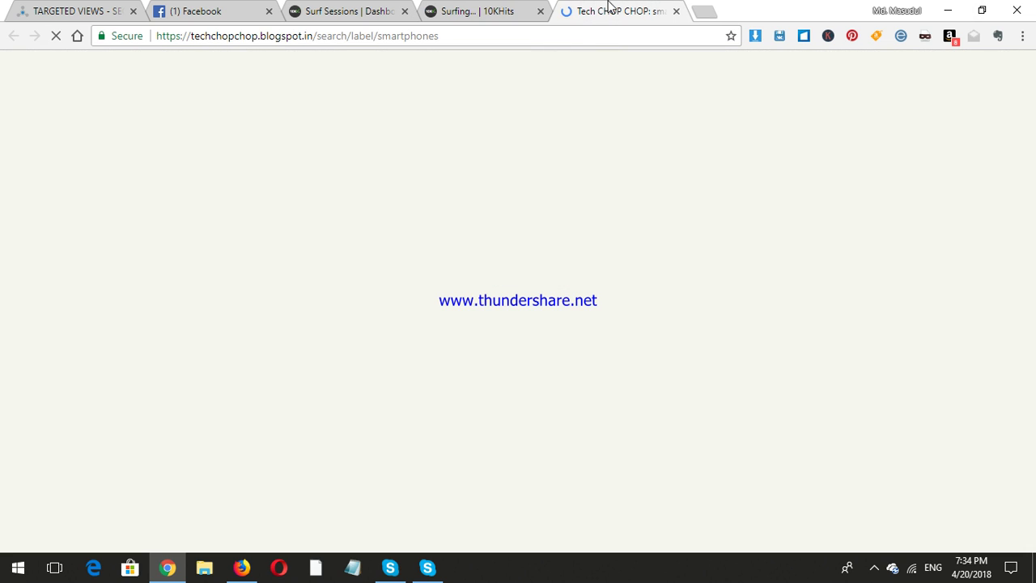
pyautogui.click(489, 10)
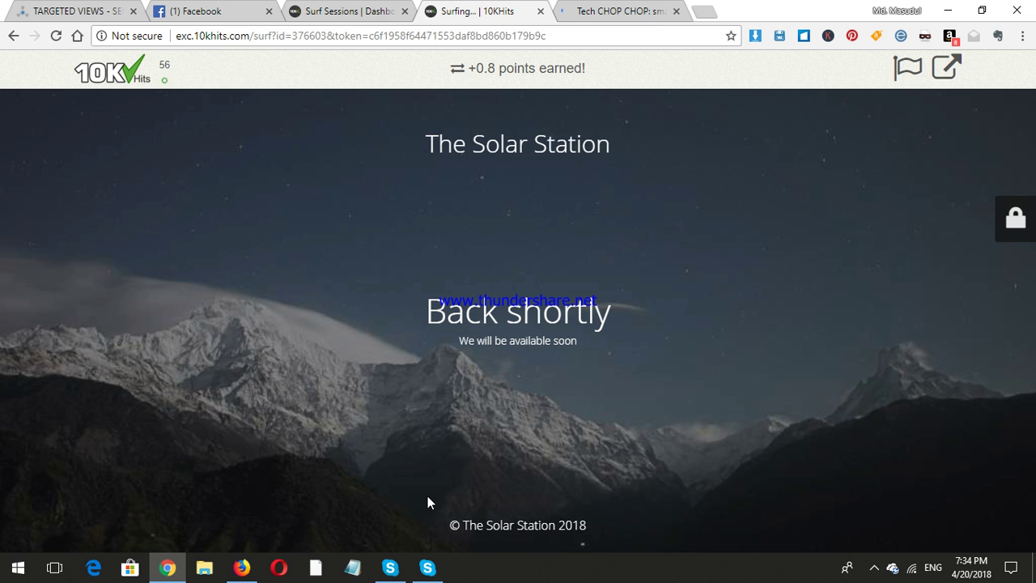
# - Show and dismiss the hidden system tray icons twice
pyautogui.click(875, 567)
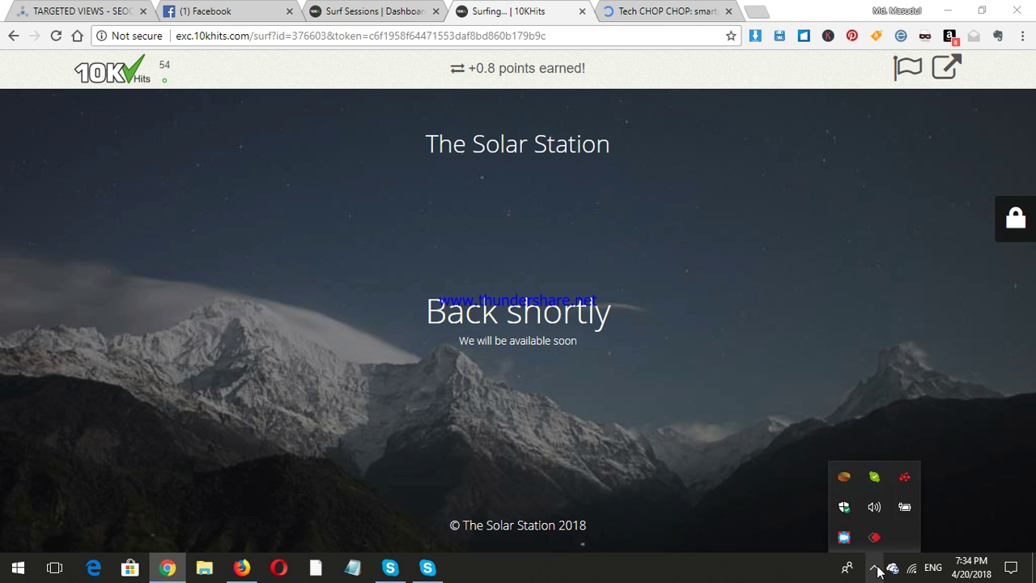
pyautogui.click(876, 567)
pyautogui.click(874, 567)
pyautogui.click(874, 569)
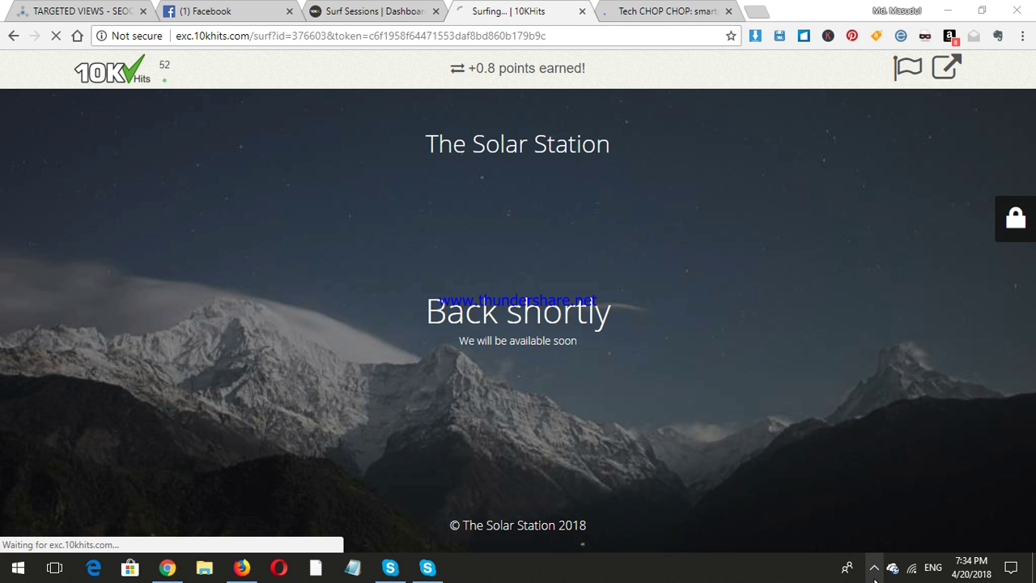